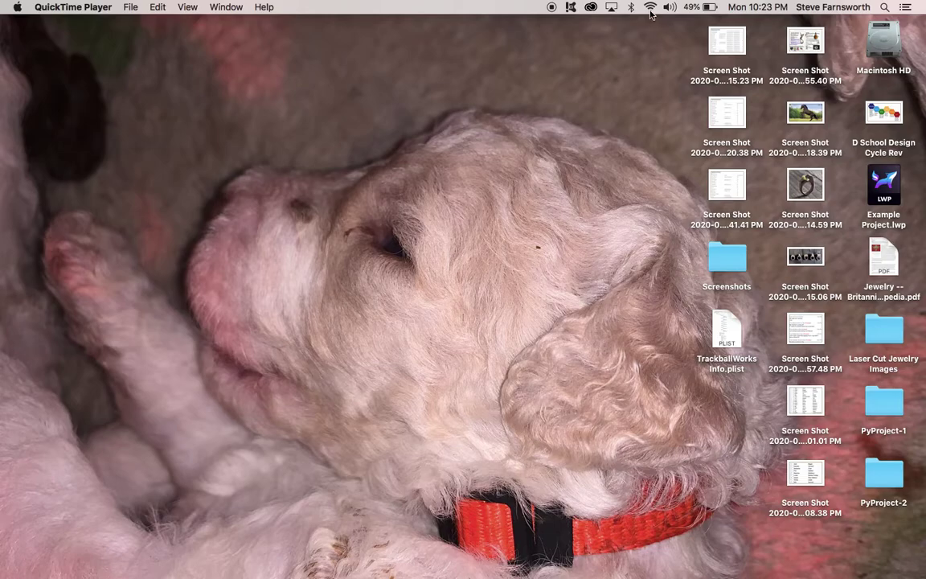
Step: Launch Adobe Illustrator from the Creative Cloud installed apps list
{"action": "left_click", "coordinate": [591, 8]}
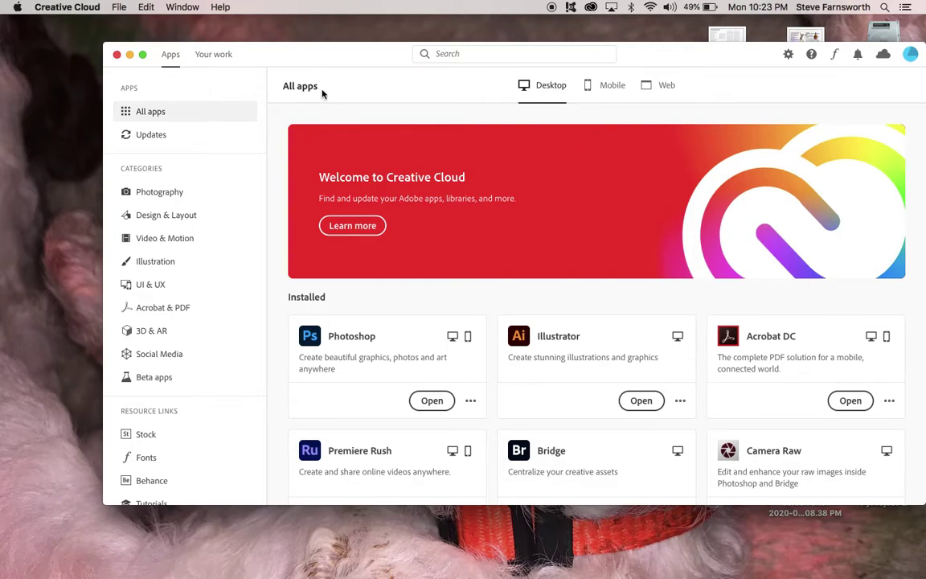
{"action": "left_click", "coordinate": [149, 111]}
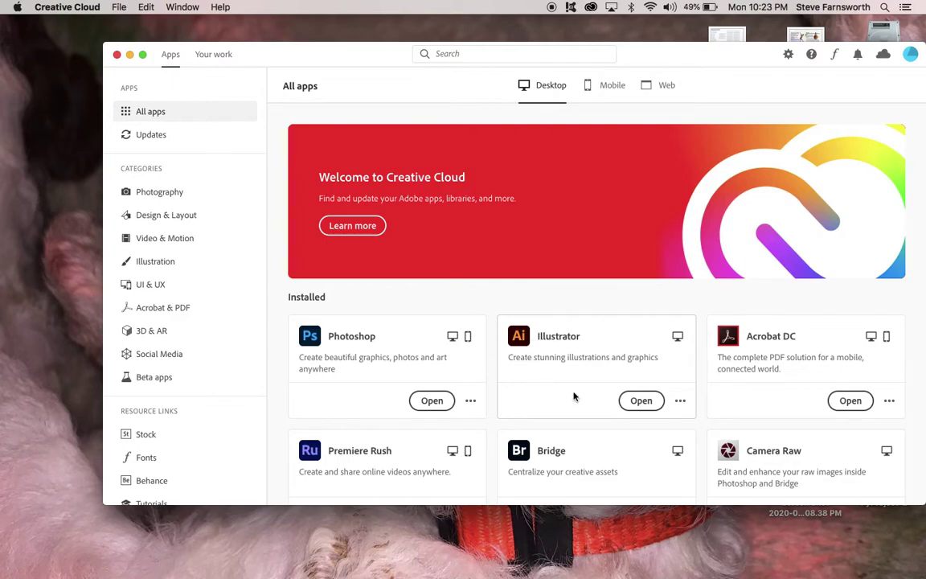
{"action": "left_click", "coordinate": [641, 401]}
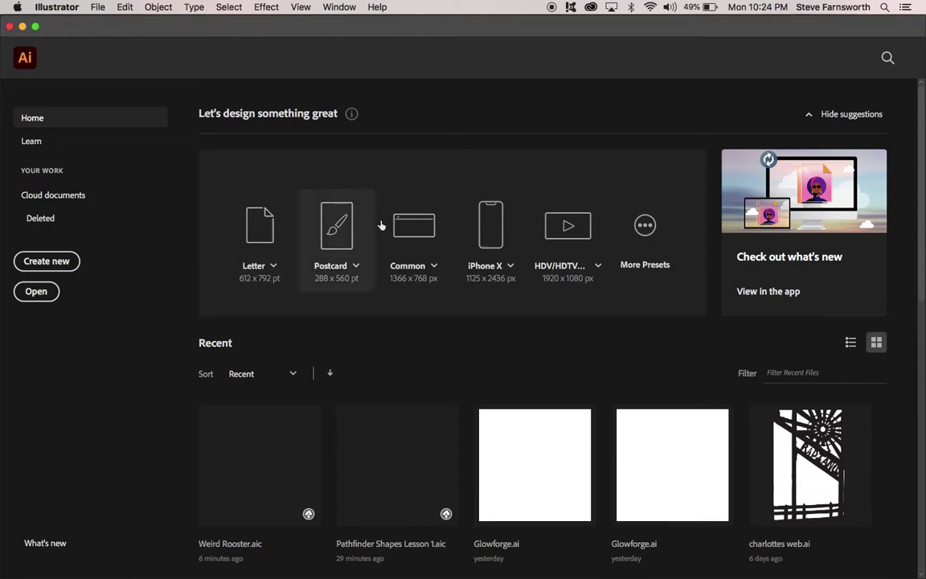
Step: Create a new 24 × 24 inch document, keeping Inches as the unit
{"action": "left_click", "coordinate": [41, 264]}
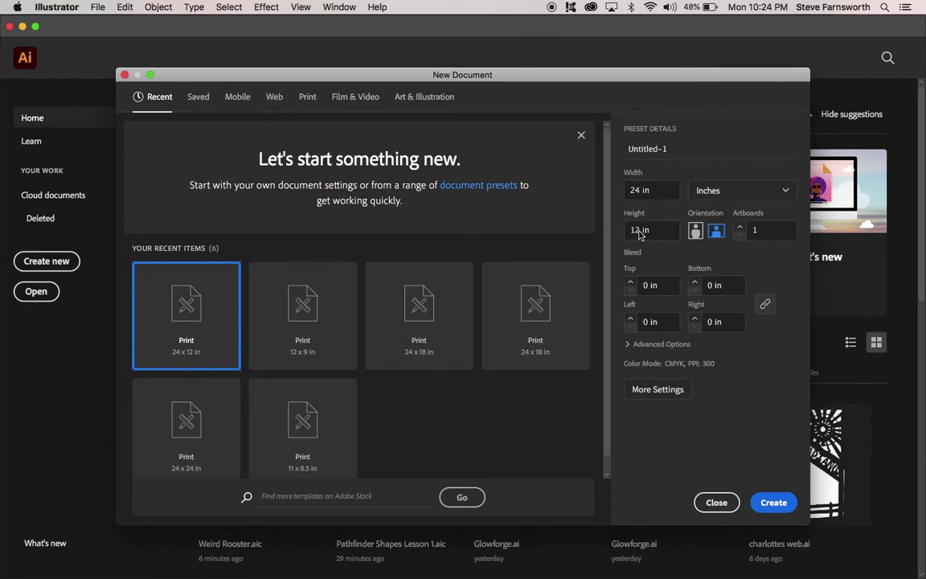
{"action": "left_click", "coordinate": [639, 232]}
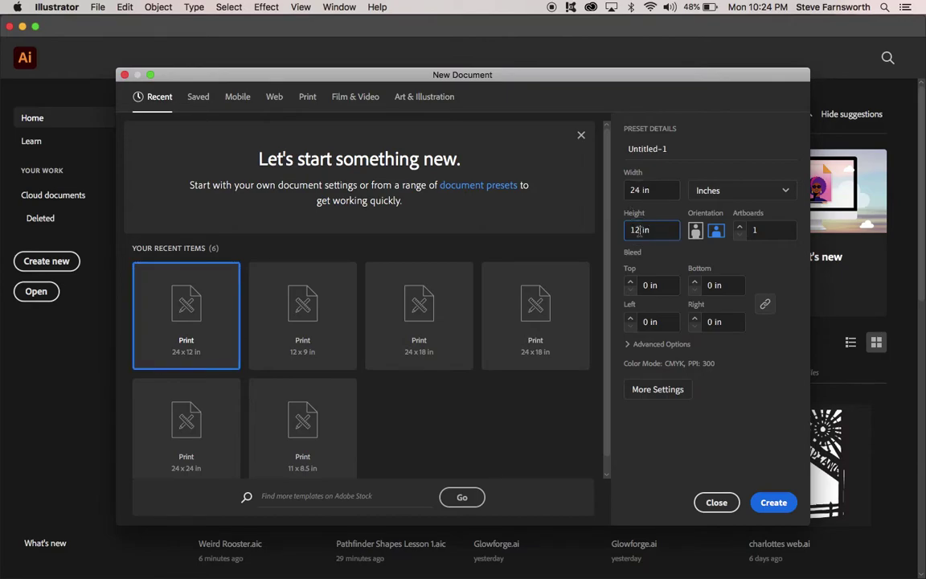
{"action": "key", "text": "BackSpace"}
{"action": "key", "text": "BackSpace"}
{"action": "type", "text": "24"}
{"action": "left_click", "coordinate": [747, 191]}
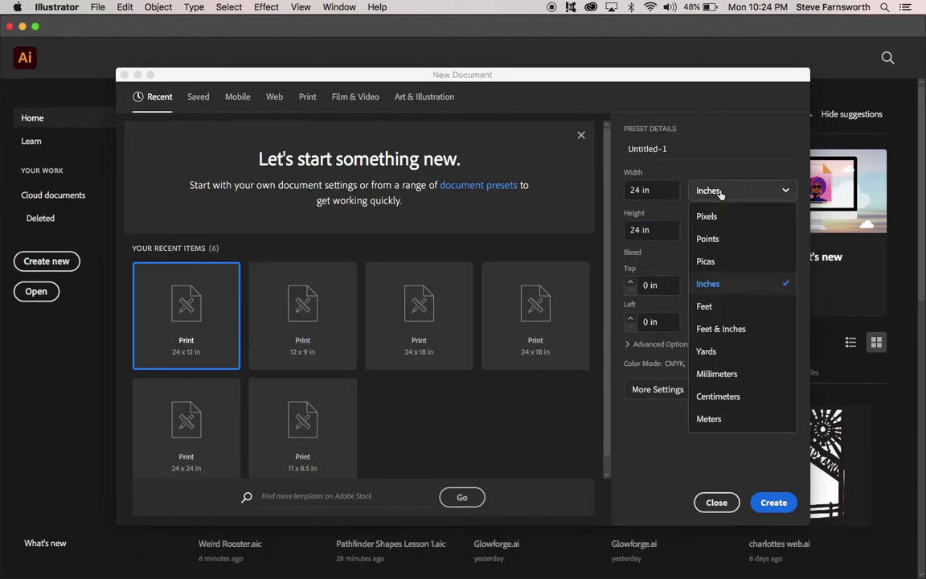
{"action": "left_click", "coordinate": [711, 284]}
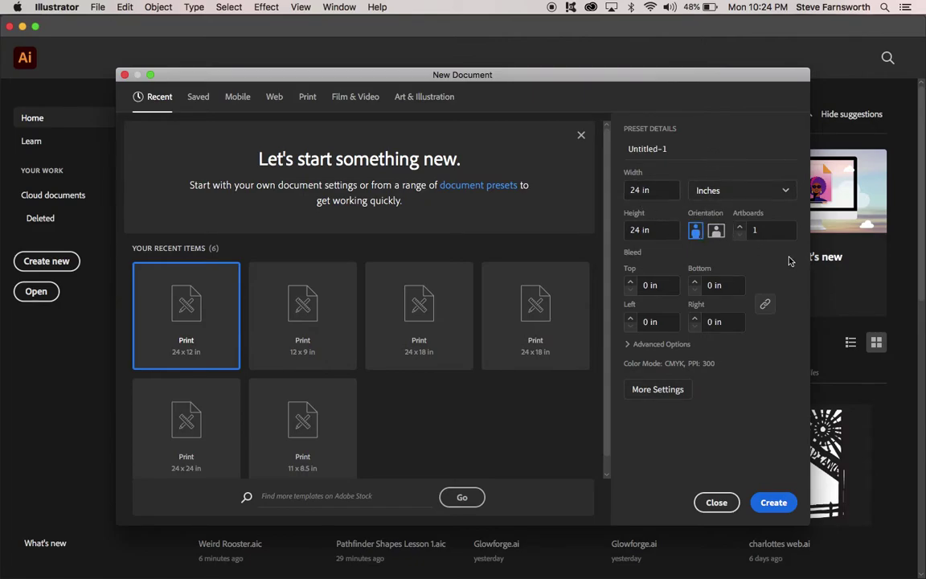
{"action": "left_click", "coordinate": [776, 502]}
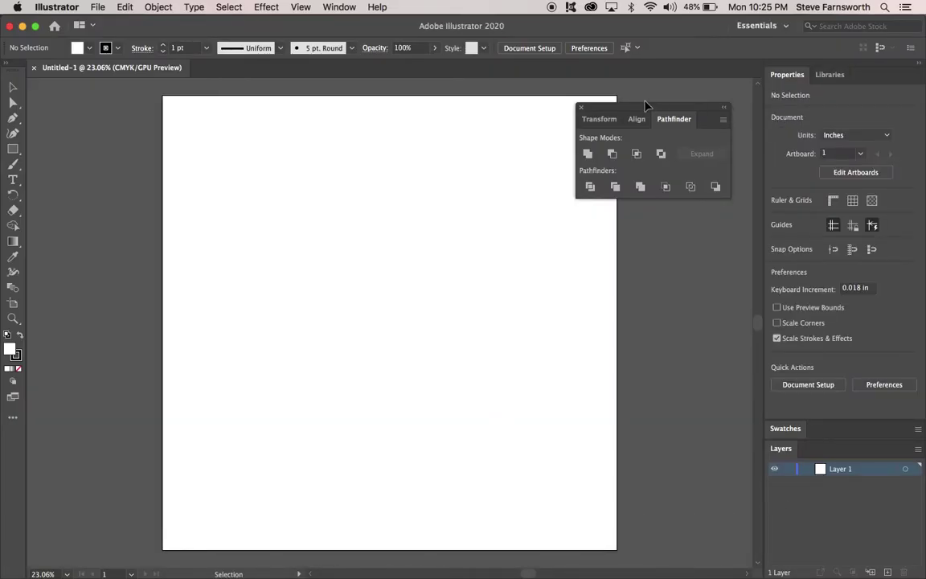
Step: Close the Pathfinder panel and switch to the Essentials workspace
{"action": "left_click", "coordinate": [581, 107]}
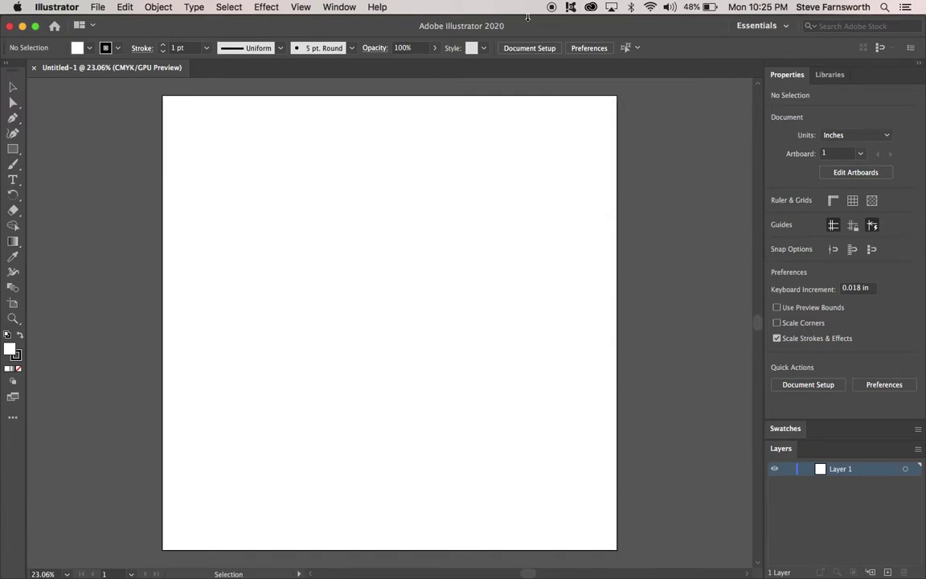
{"action": "left_click", "coordinate": [752, 27]}
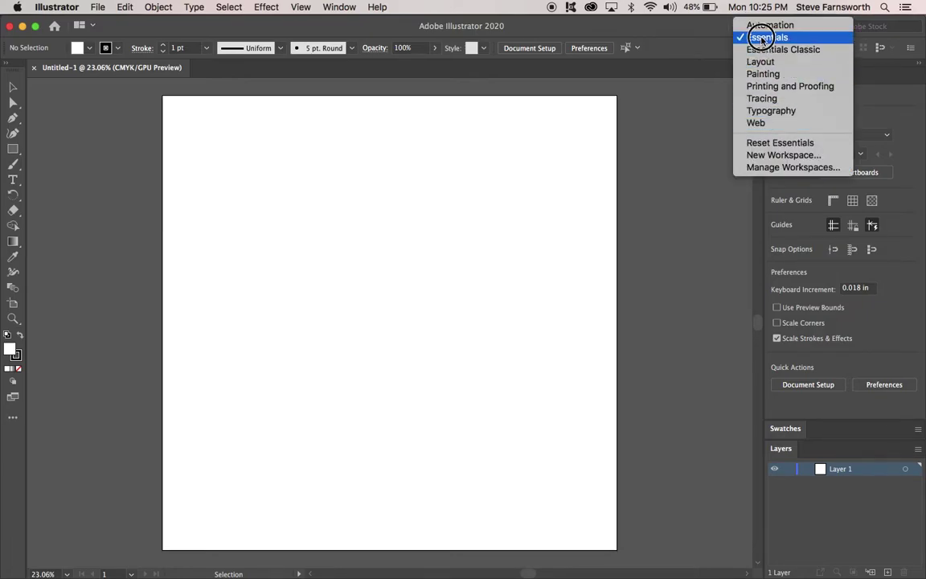
{"action": "left_click", "coordinate": [765, 37]}
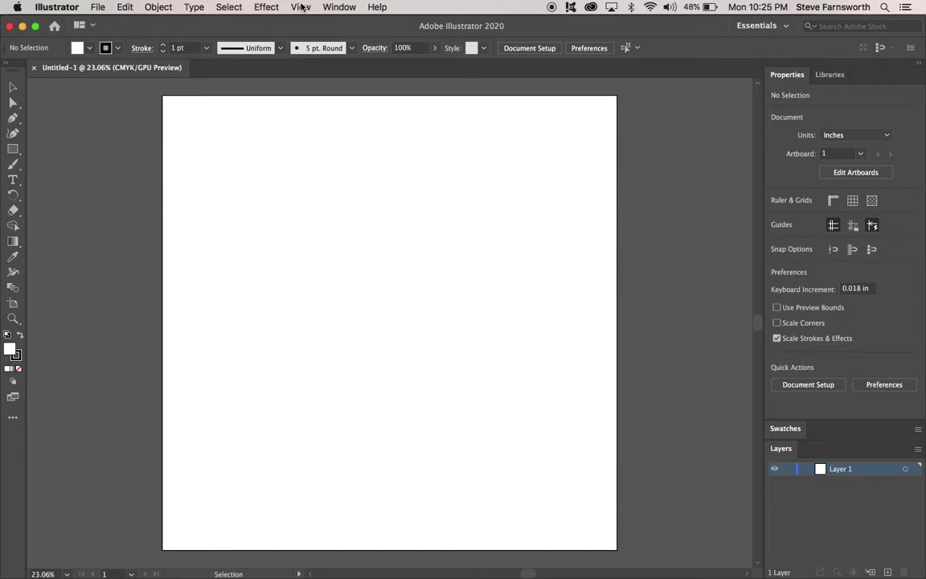
Step: Reopen the Pathfinder panel from the Window menu
{"action": "left_click", "coordinate": [337, 8]}
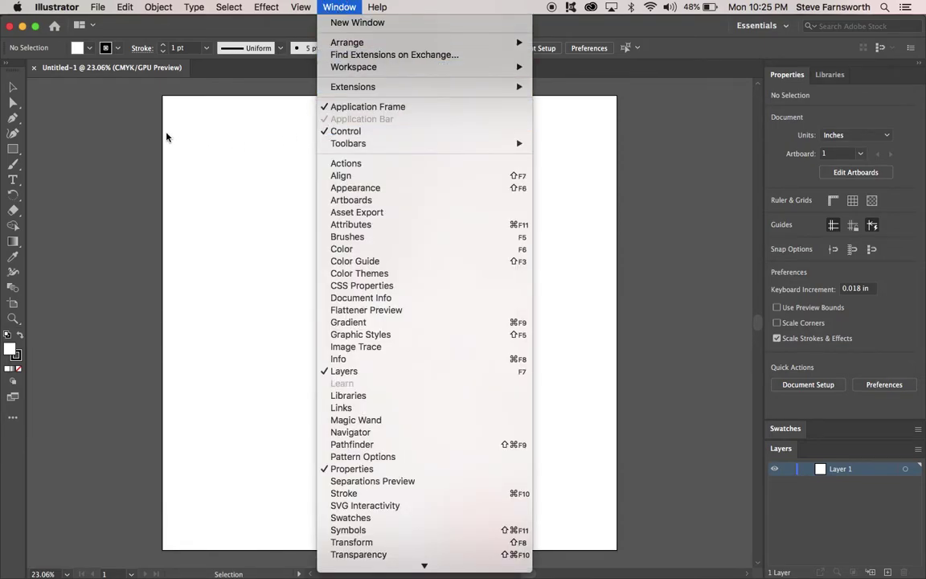
{"action": "left_click", "coordinate": [152, 113]}
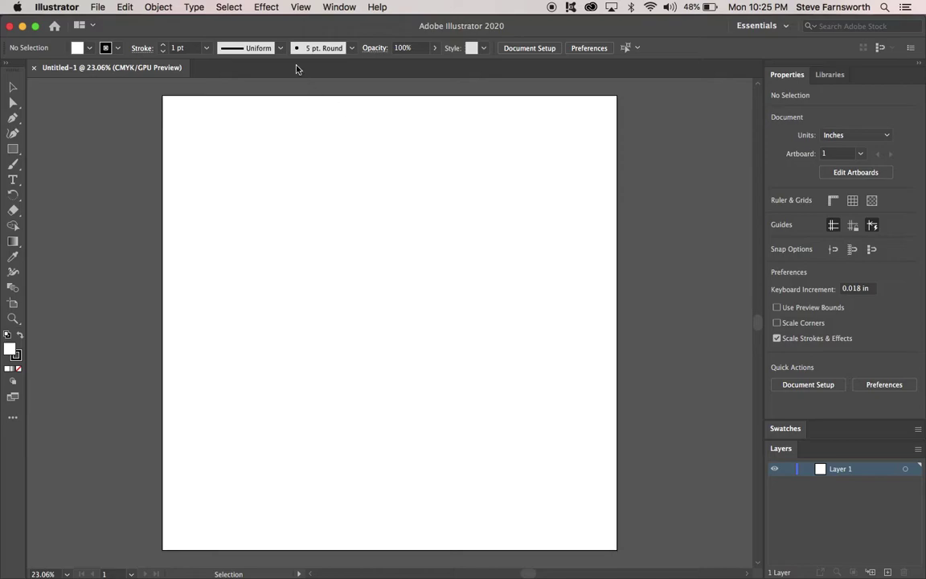
{"action": "left_click", "coordinate": [339, 7]}
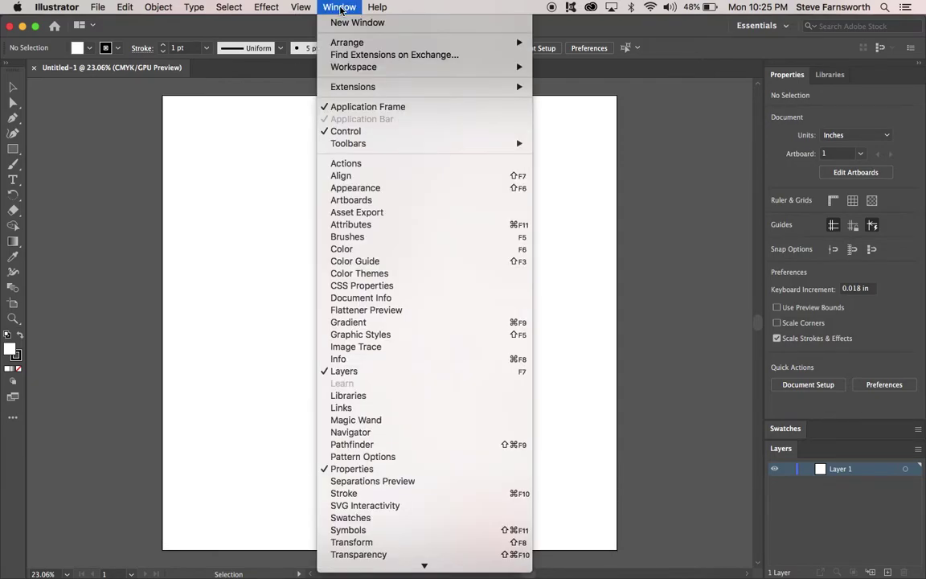
{"action": "left_click", "coordinate": [352, 444]}
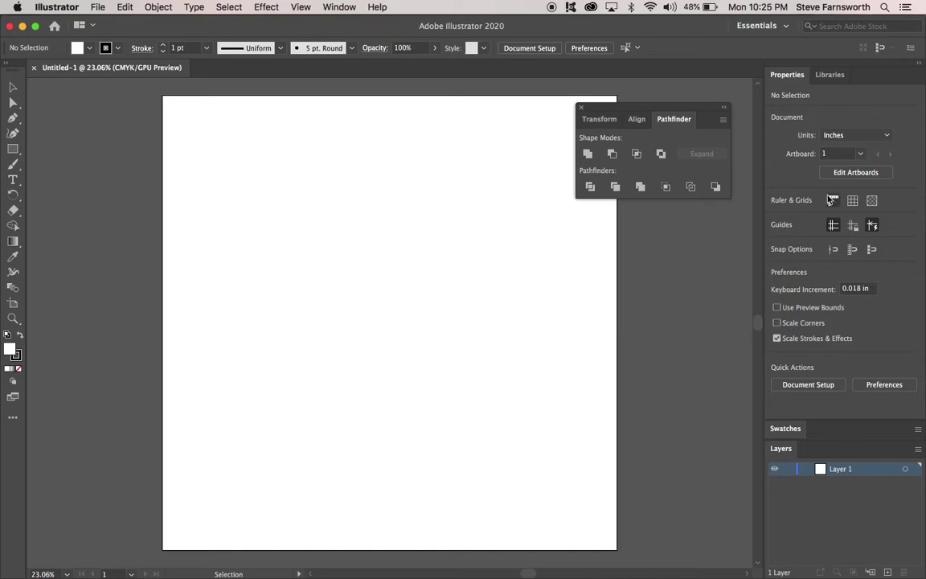
Step: Float the Swatches panel, expand it, and dock it below Layers
{"action": "mouse_move", "coordinate": [640, 108]}
{"action": "left_mouse_down"}
{"action": "mouse_move", "coordinate": [539, 116]}
{"action": "mouse_move", "coordinate": [648, 99]}
{"action": "mouse_move", "coordinate": [639, 107]}
{"action": "left_mouse_up"}
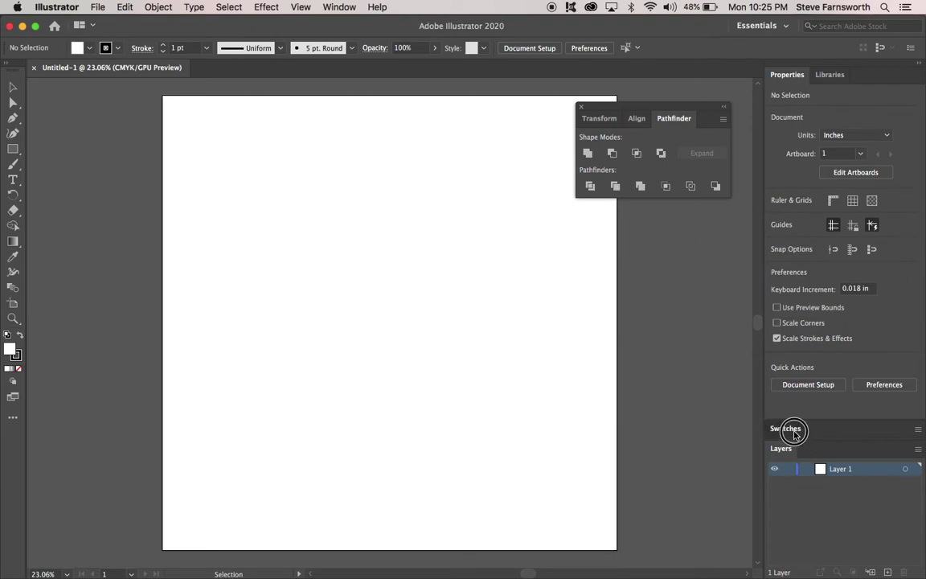
{"action": "left_click_drag", "start_coordinate": [794, 430], "coordinate": [538, 327]}
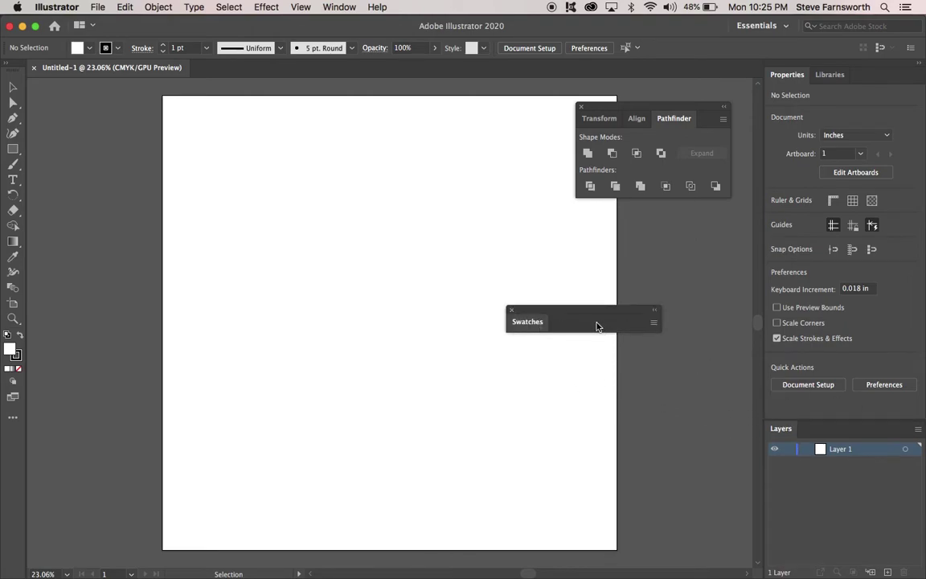
{"action": "left_click", "coordinate": [537, 324]}
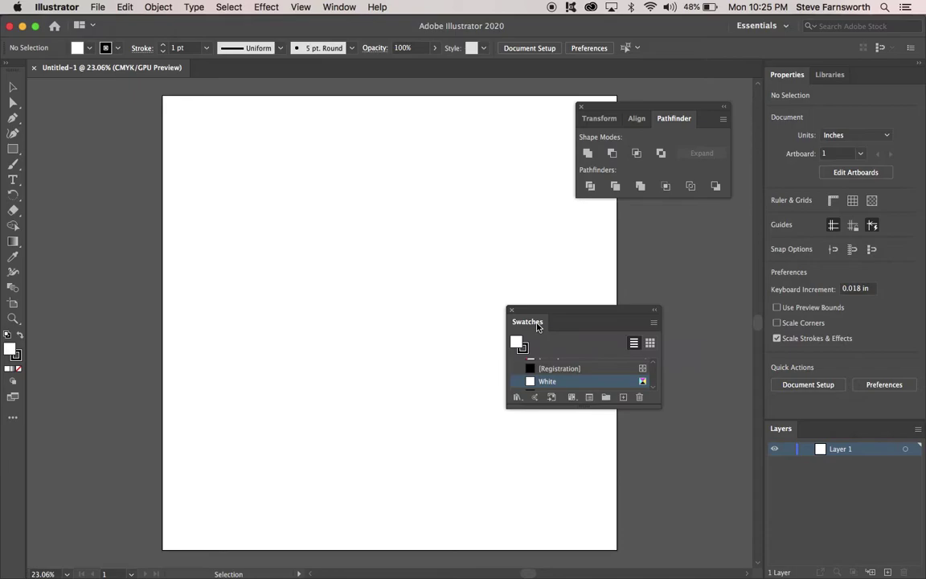
{"action": "left_click_drag", "start_coordinate": [591, 313], "coordinate": [850, 467]}
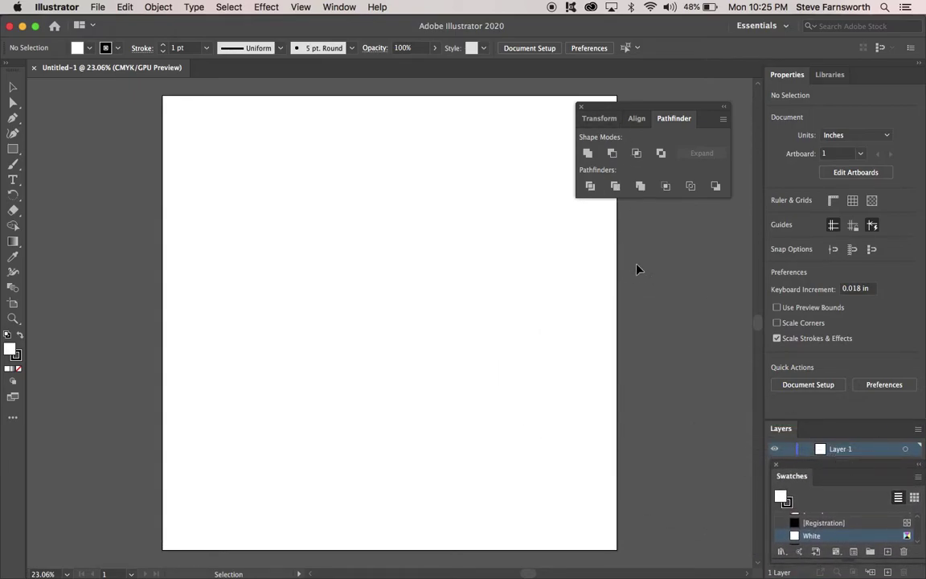
{"action": "left_click_drag", "start_coordinate": [625, 106], "coordinate": [637, 93]}
{"action": "scroll", "coordinate": [269, 166], "scroll_direction": "right", "scroll_amount": 2}
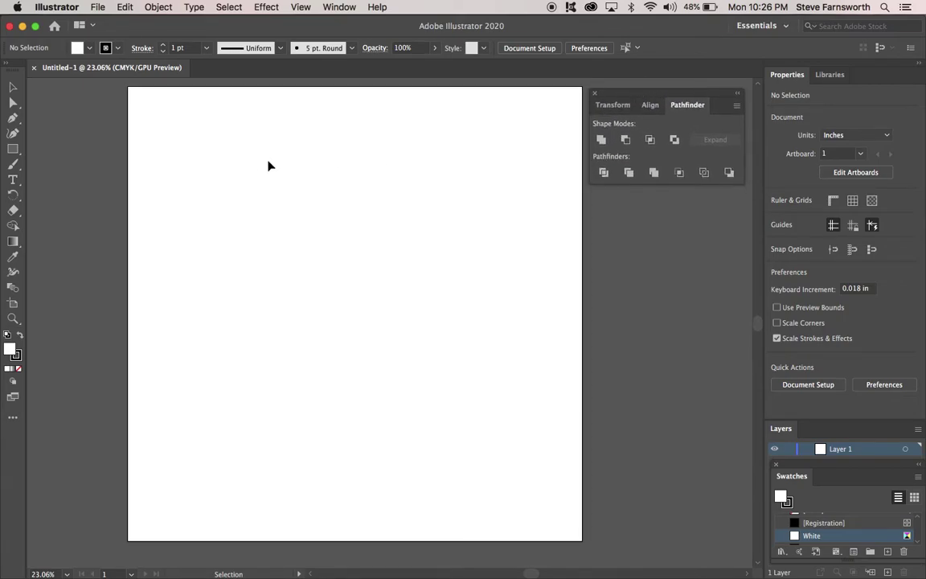
{"action": "scroll", "coordinate": [269, 166], "scroll_direction": "right", "scroll_amount": 1}
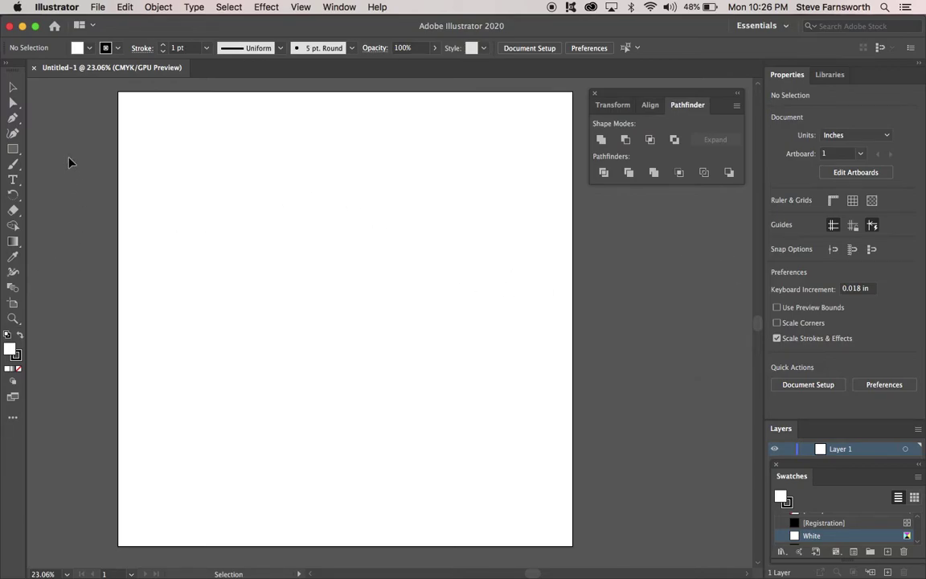
Step: Try the Selection and Direct Selection tools, then choose the Rectangle Tool
{"action": "left_click", "coordinate": [11, 75]}
{"action": "left_click", "coordinate": [14, 88]}
{"action": "left_click", "coordinate": [15, 104]}
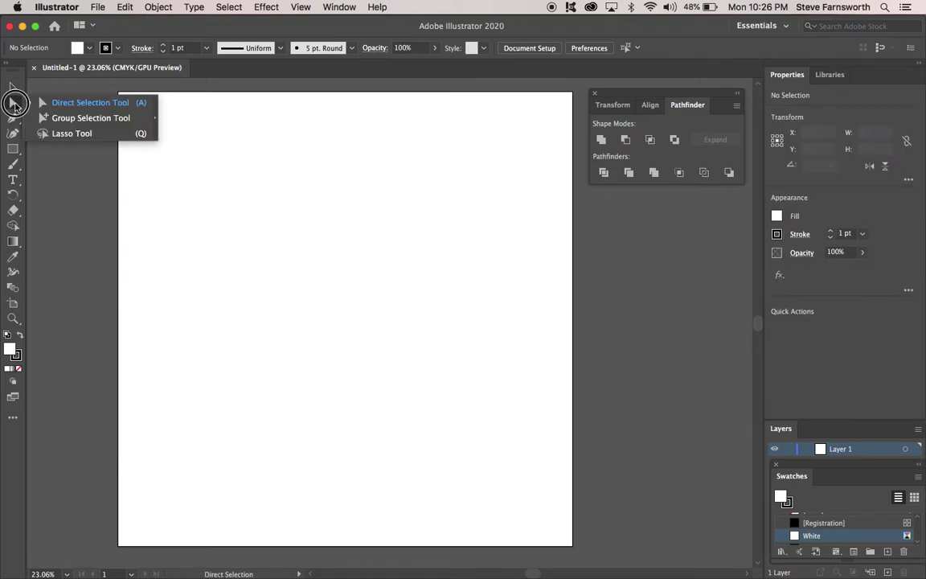
{"action": "left_click", "coordinate": [80, 104]}
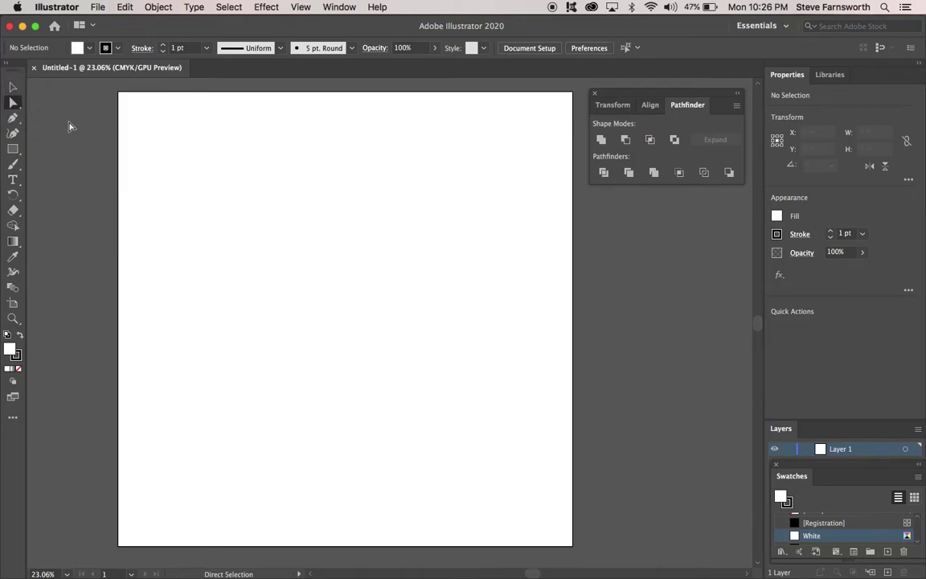
{"action": "left_click", "coordinate": [14, 151]}
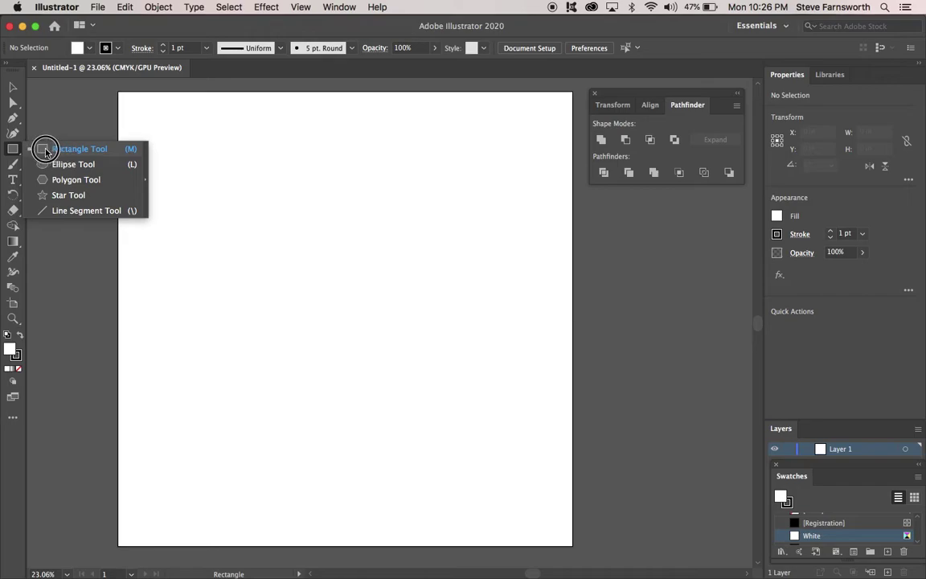
{"action": "left_click", "coordinate": [14, 151]}
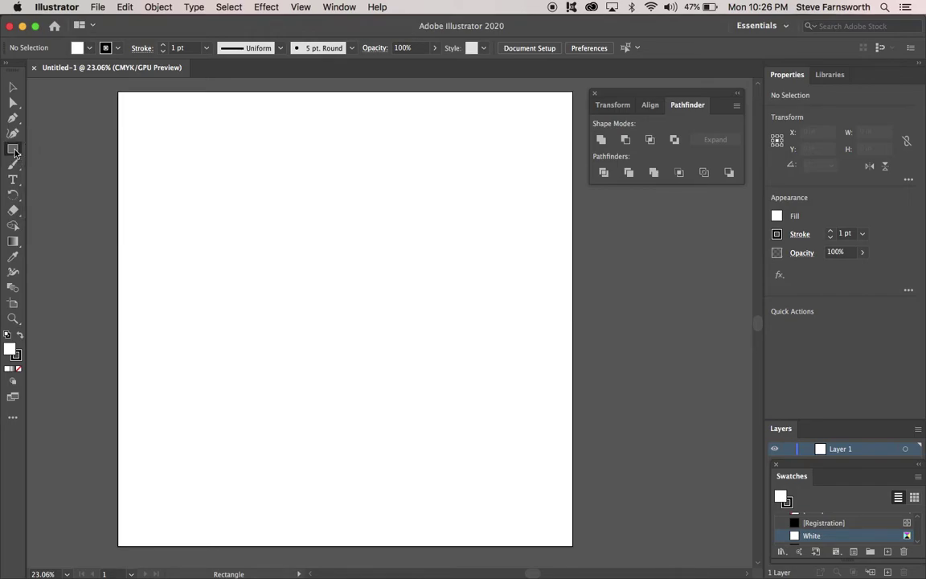
Step: Set the stroke for new shapes to None
{"action": "left_click", "coordinate": [777, 235]}
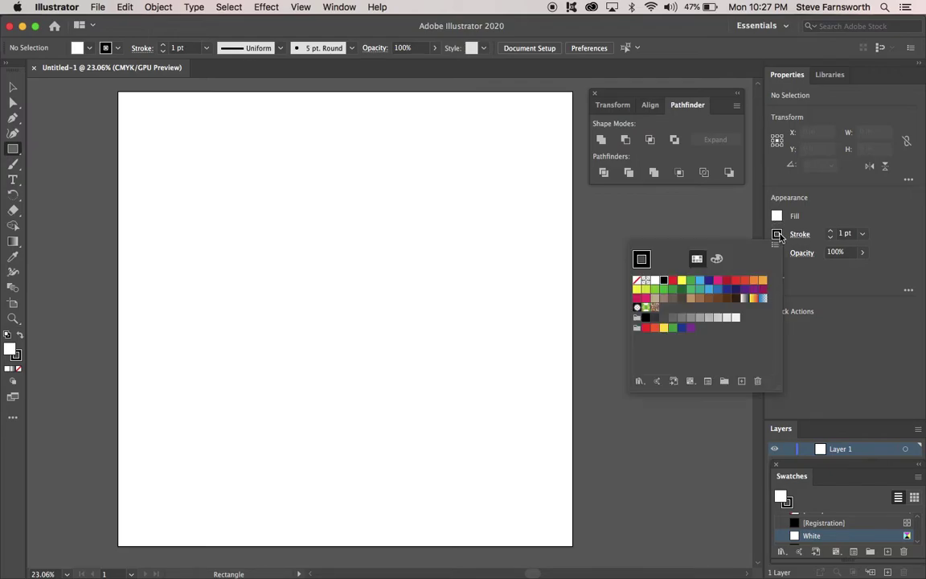
{"action": "left_click", "coordinate": [638, 282]}
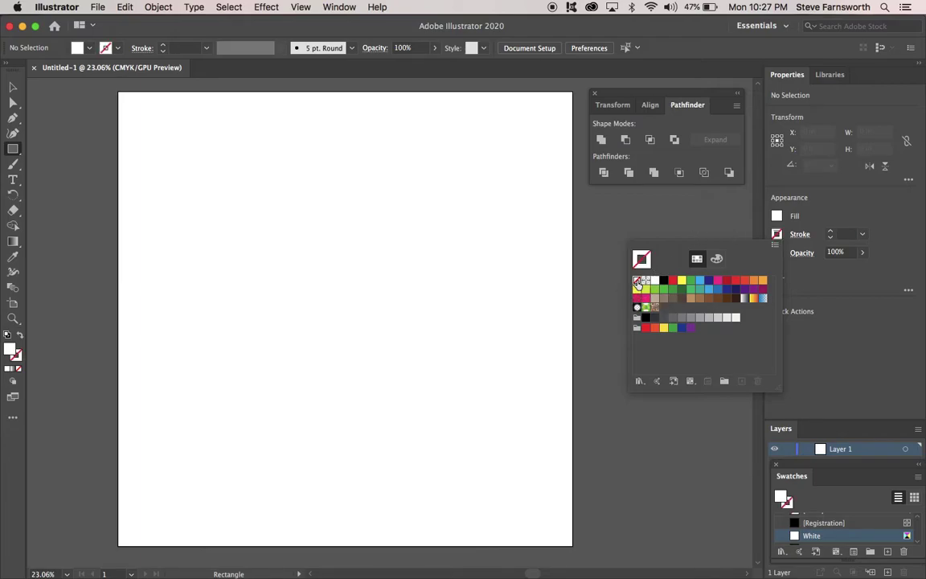
{"action": "left_click", "coordinate": [895, 217]}
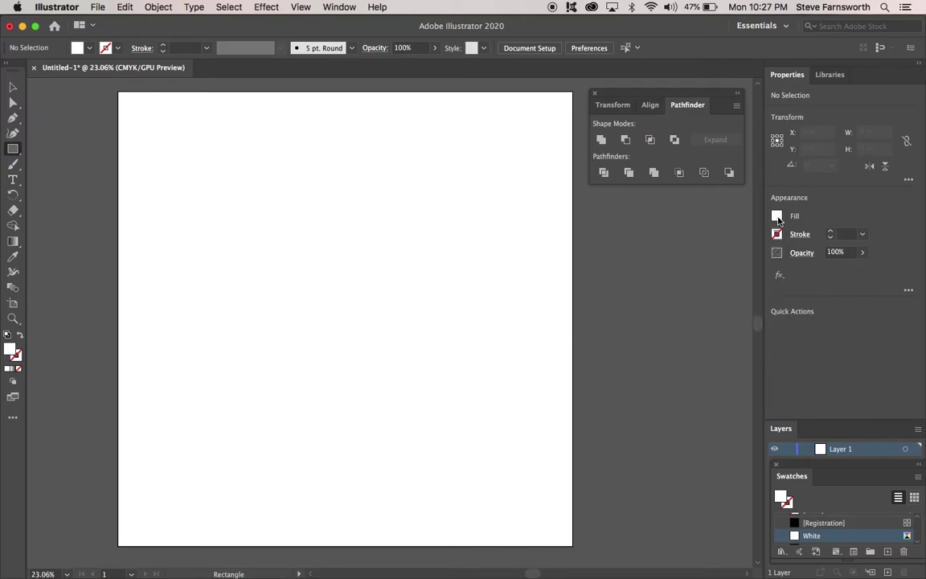
Step: Set the fill to the C=85 M=50 Y=0 K=0 blue swatch and make fill active
{"action": "left_click", "coordinate": [777, 218]}
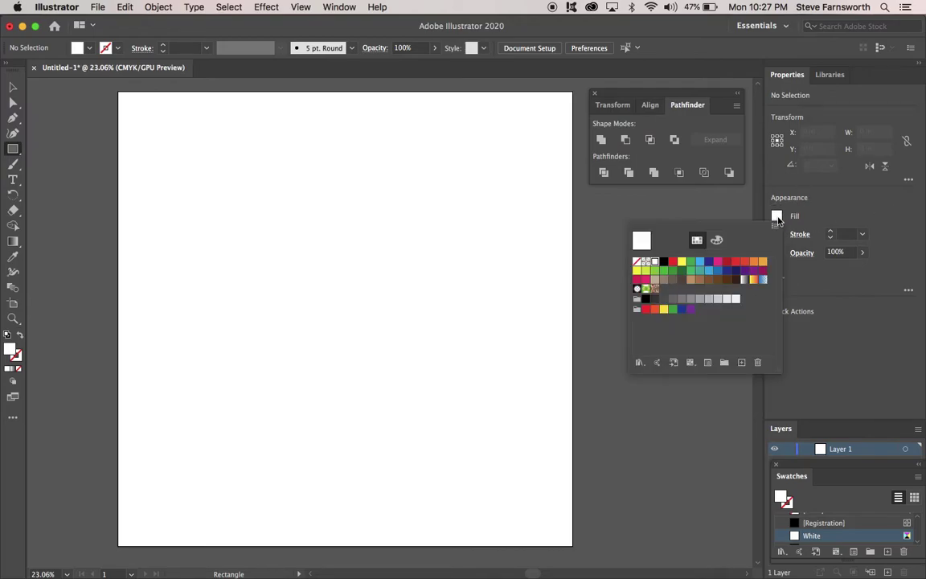
{"action": "left_click", "coordinate": [721, 272]}
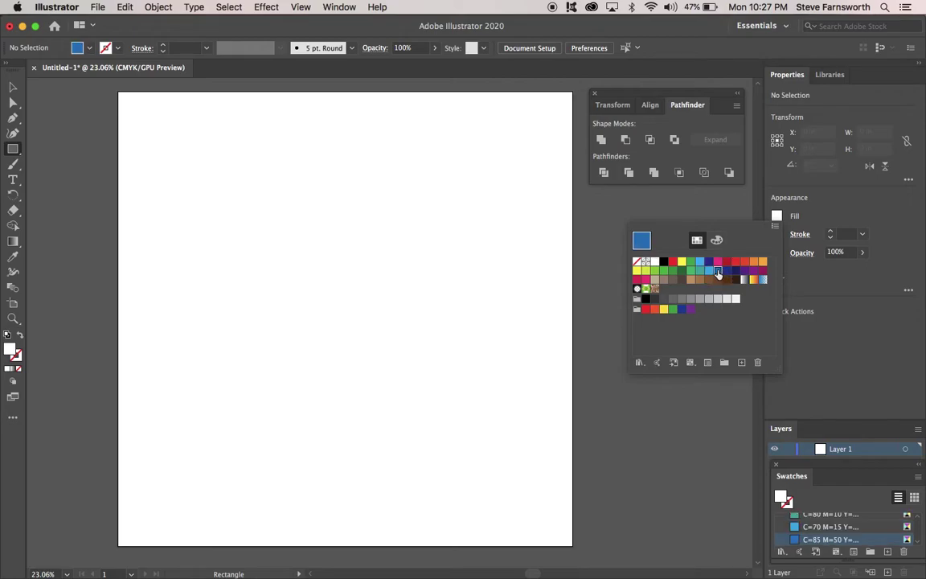
{"action": "left_click", "coordinate": [846, 218]}
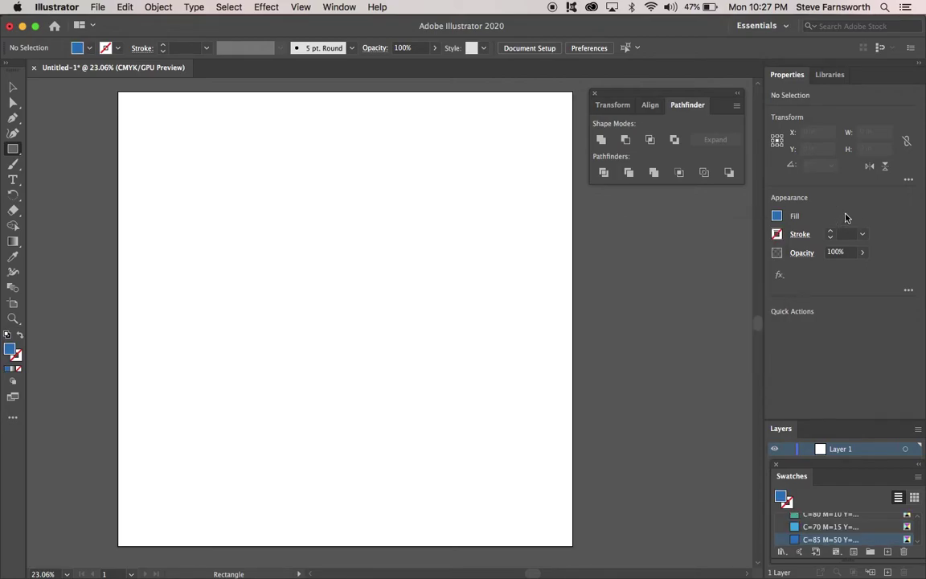
{"action": "left_click", "coordinate": [10, 349]}
Step: Open the fill Color Picker and cancel it, leaving the blue unchanged
{"action": "double_click", "coordinate": [10, 350]}
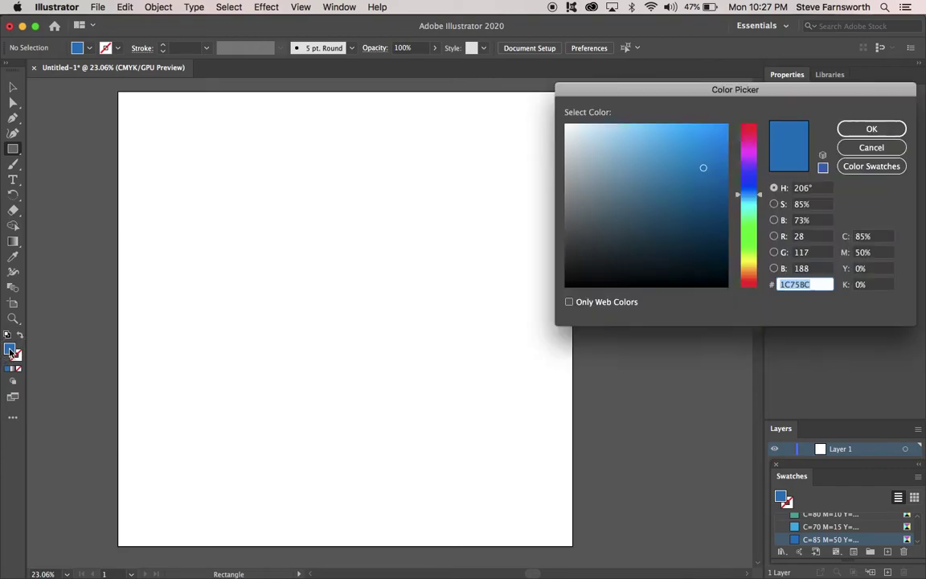
{"action": "left_click", "coordinate": [698, 159]}
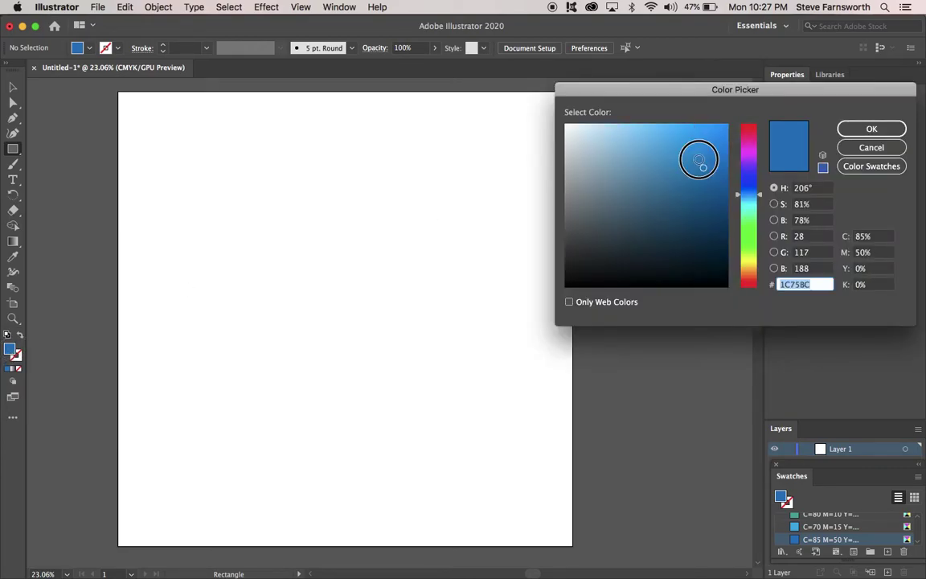
{"action": "left_click", "coordinate": [863, 133]}
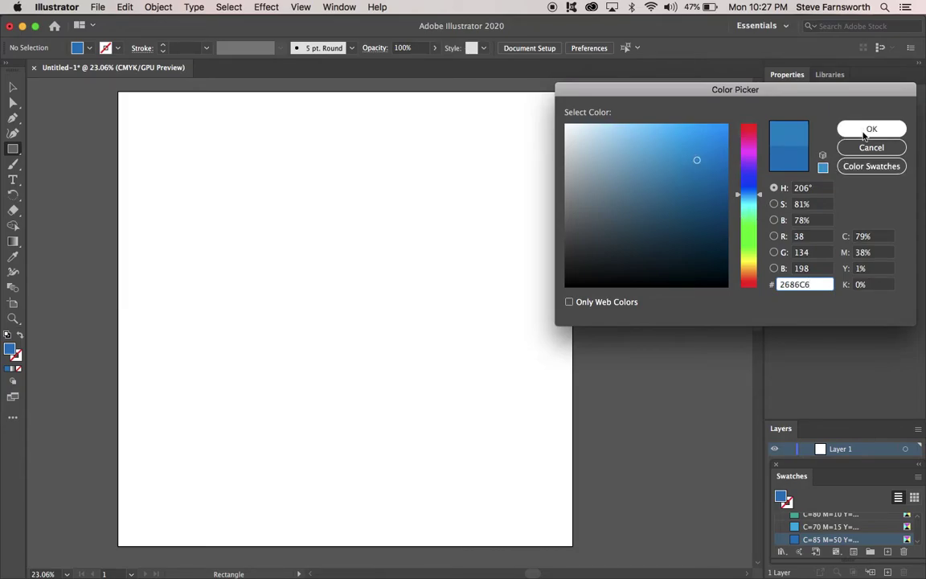
{"action": "left_click", "coordinate": [865, 166]}
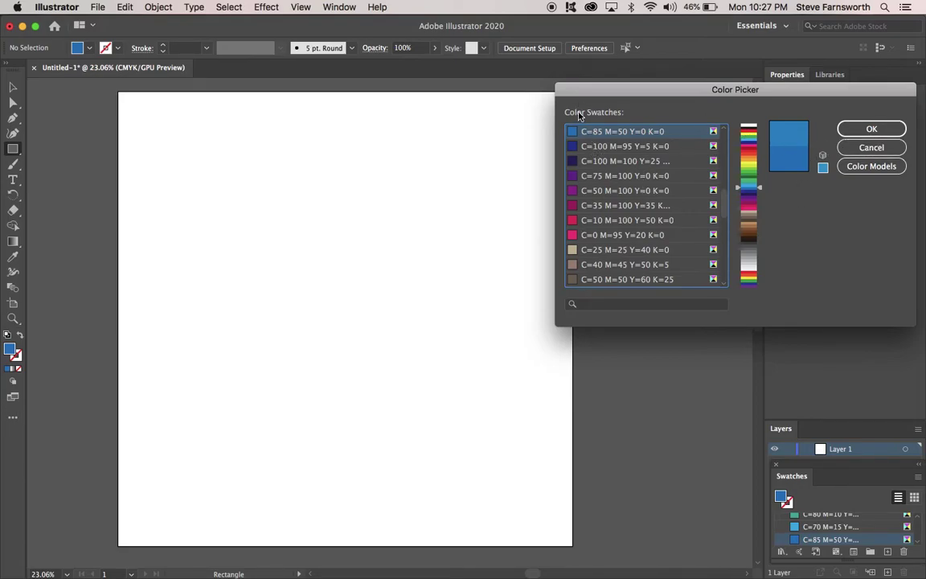
{"action": "left_click", "coordinate": [866, 148]}
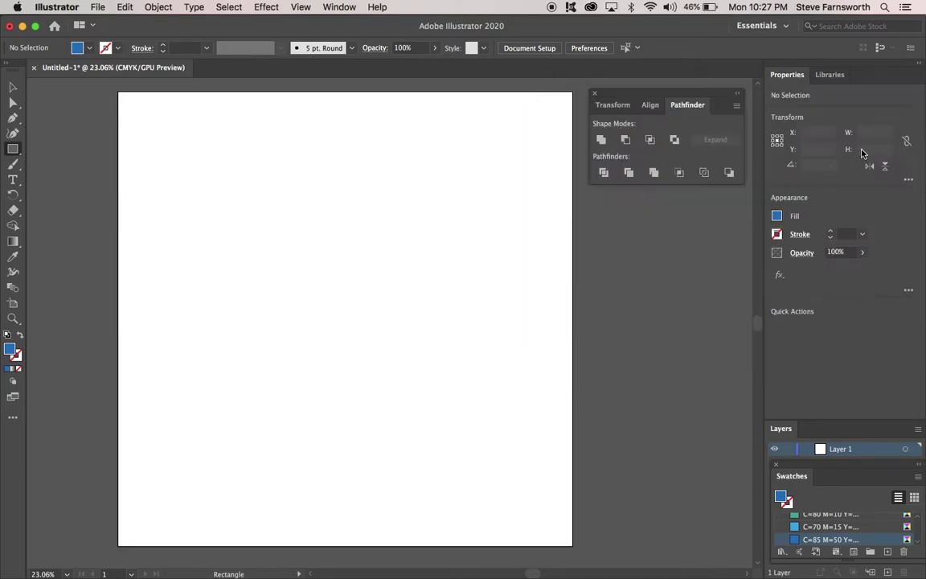
Step: Open the stroke Color Picker, cancel it, and make the blue fill active again
{"action": "left_click", "coordinate": [17, 355]}
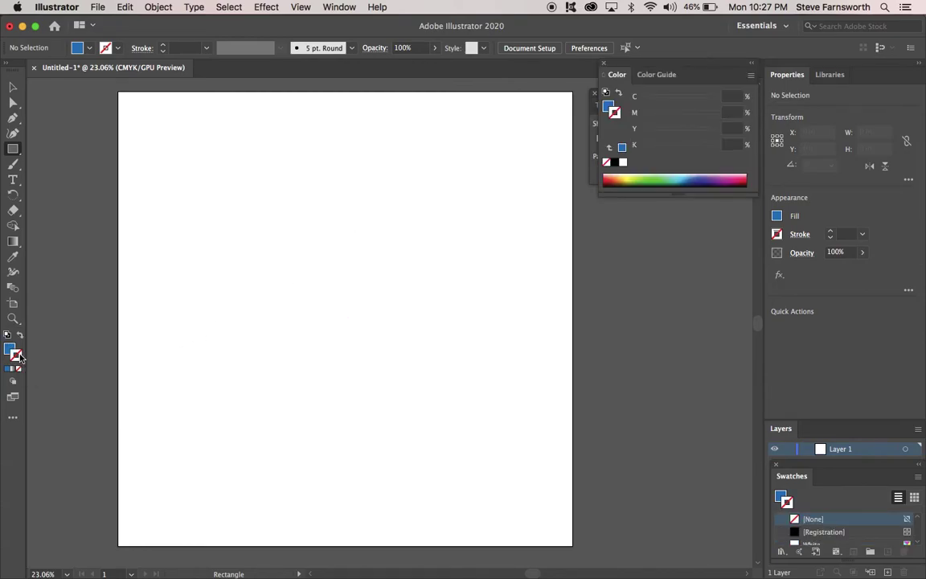
{"action": "double_click", "coordinate": [18, 355]}
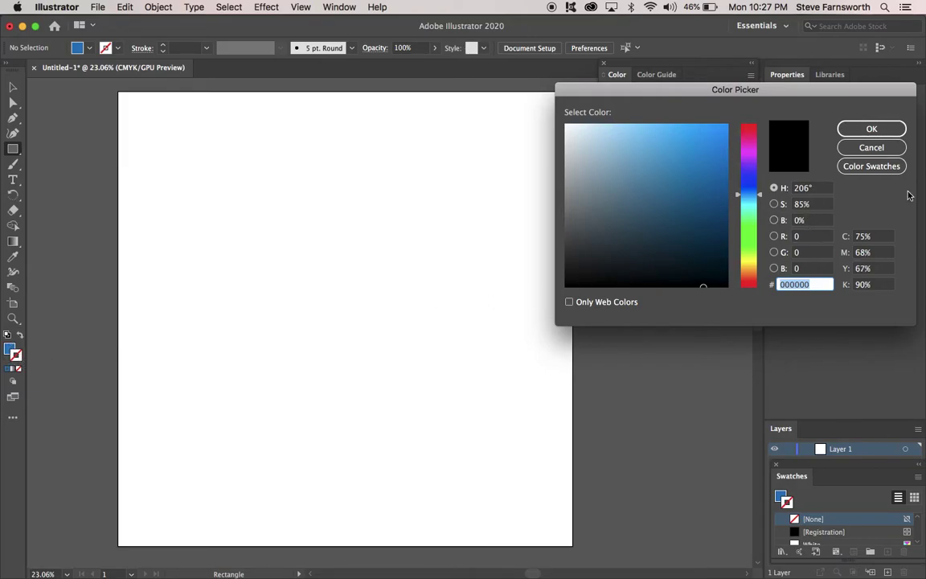
{"action": "left_click", "coordinate": [871, 147]}
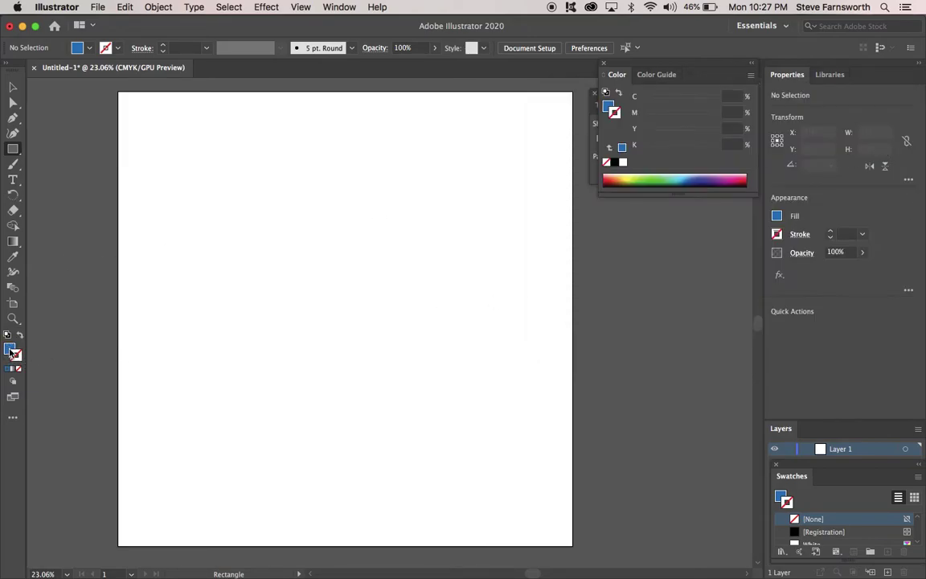
{"action": "left_click", "coordinate": [10, 348]}
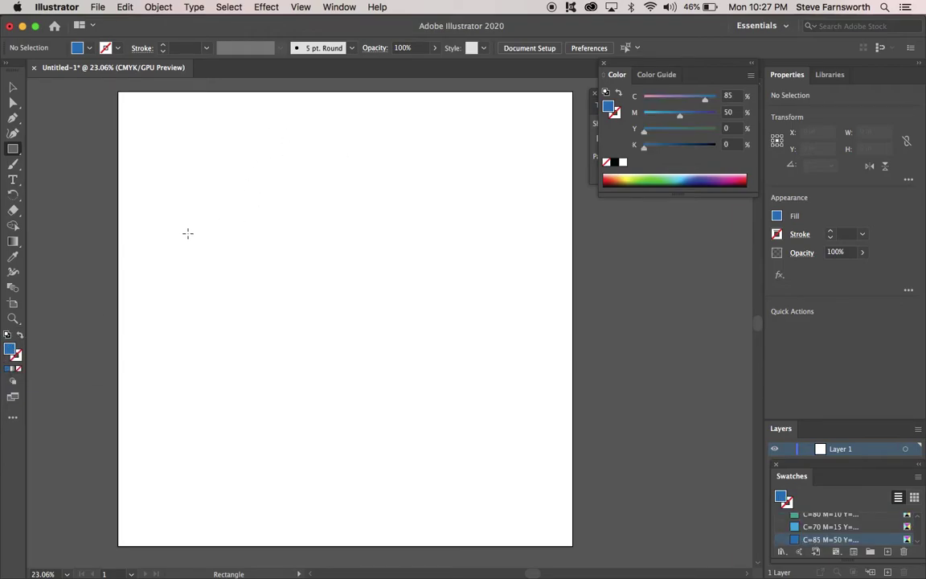
Step: Draw a blue rectangle near the top left, then move and widen it
{"action": "left_click_drag", "start_coordinate": [229, 169], "coordinate": [369, 212]}
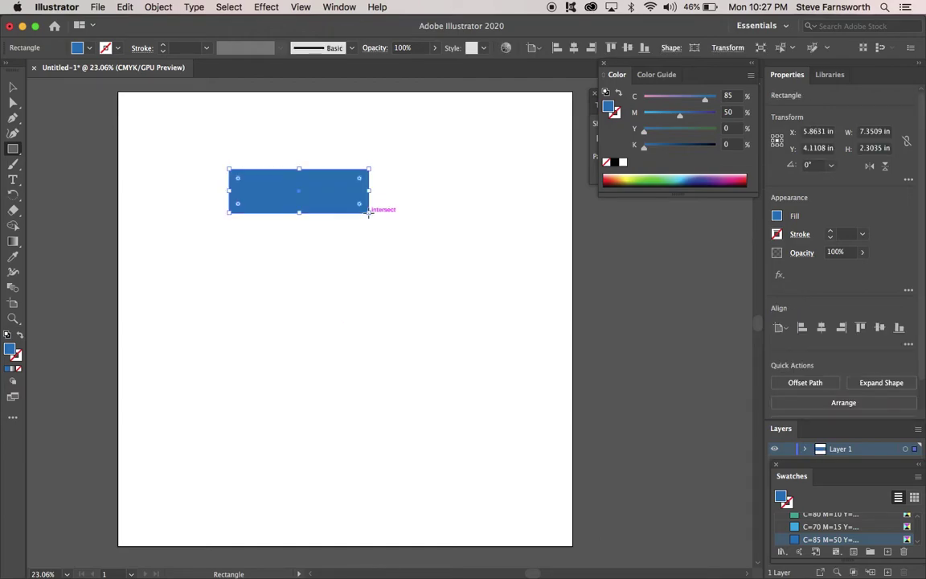
{"action": "scroll", "coordinate": [293, 156], "scroll_direction": "down", "scroll_amount": 1}
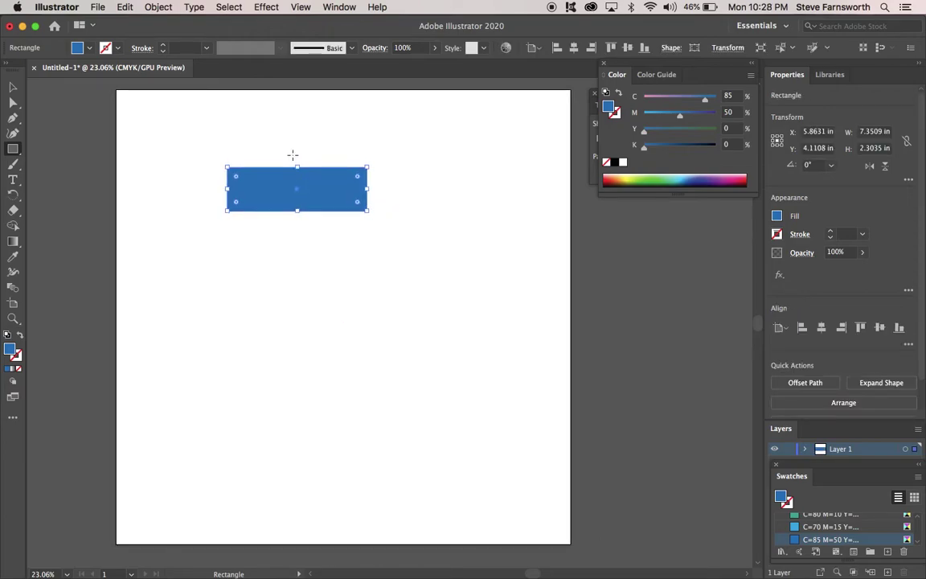
{"action": "left_click", "coordinate": [12, 88]}
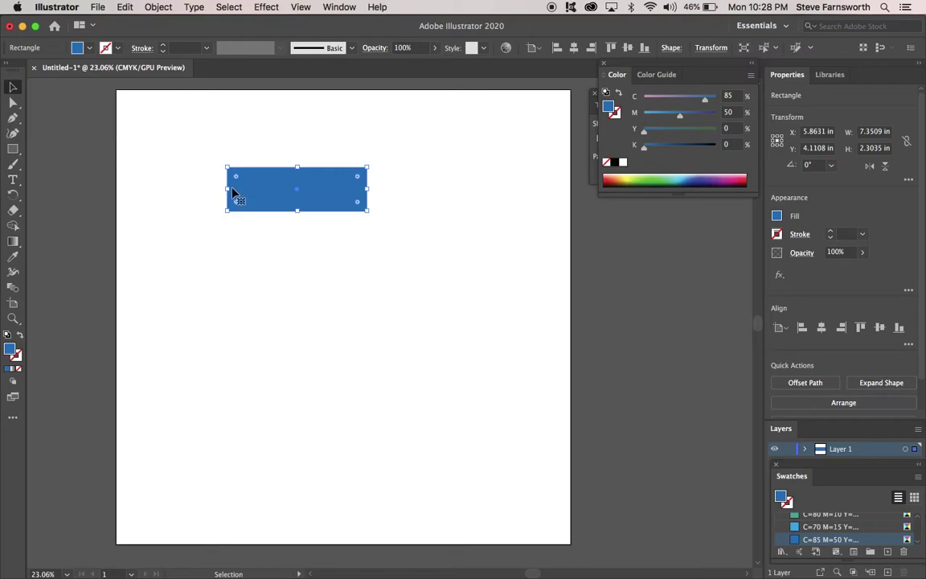
{"action": "left_click_drag", "start_coordinate": [291, 183], "coordinate": [264, 168]}
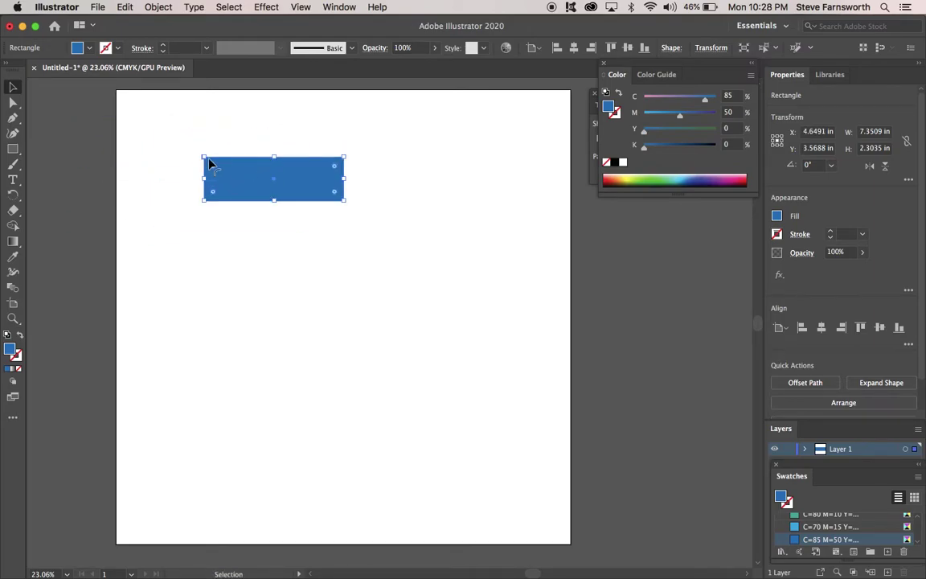
{"action": "left_click_drag", "start_coordinate": [203, 157], "coordinate": [163, 142]}
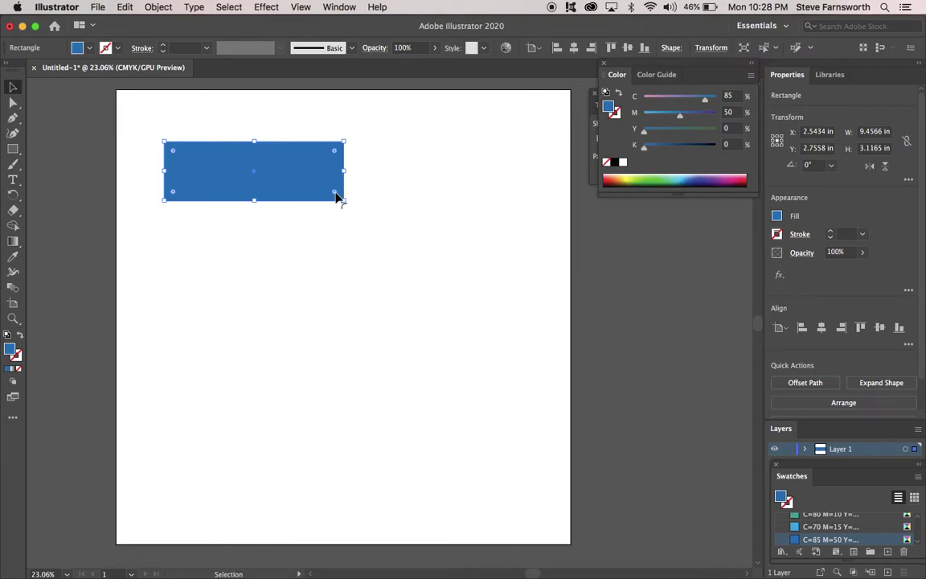
Step: Round the rectangle's corners fully into a 9.46 × 3.12 in pill shape
{"action": "left_click_drag", "start_coordinate": [334, 192], "coordinate": [300, 176]}
{"action": "left_click", "coordinate": [291, 213]}
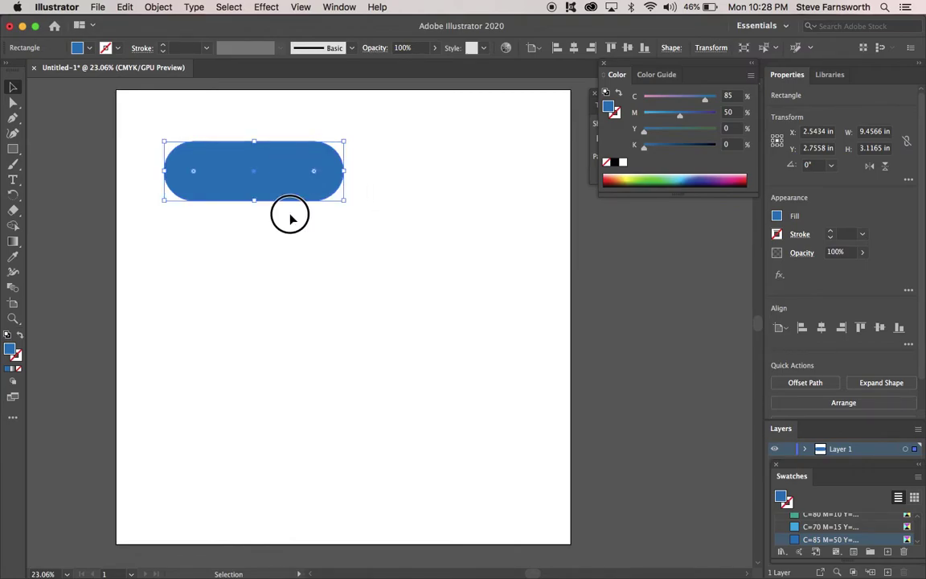
{"action": "left_click", "coordinate": [290, 166]}
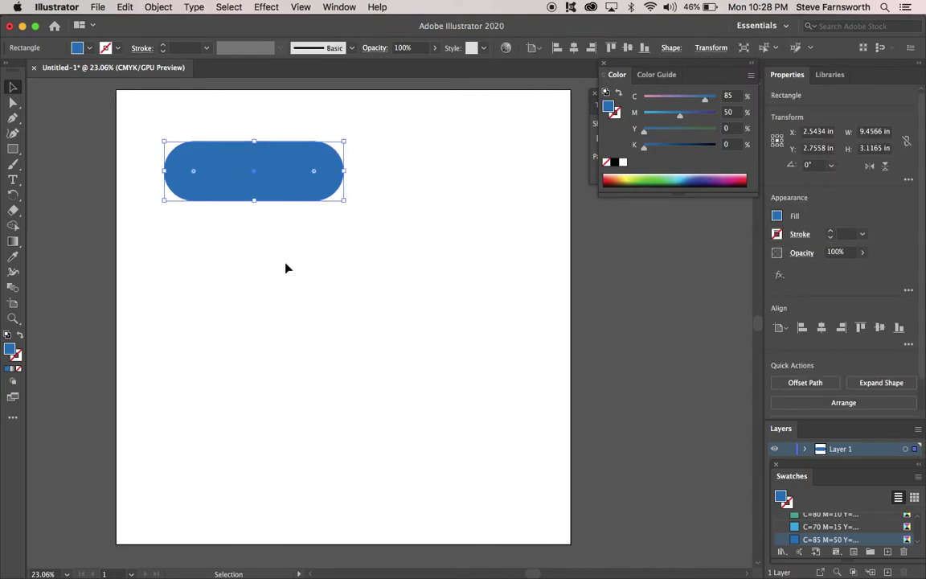
Step: Undo the pill rounding and round only the top-right corner
{"action": "key", "text": "a"}
{"action": "key", "text": "super+z"}
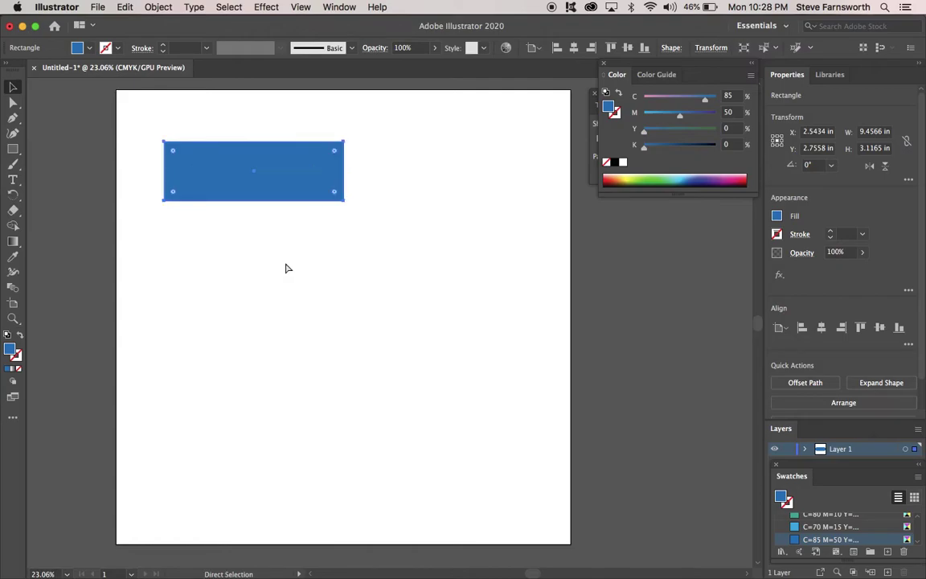
{"action": "key", "text": "v"}
{"action": "left_click", "coordinate": [348, 166]}
{"action": "left_click", "coordinate": [334, 155]}
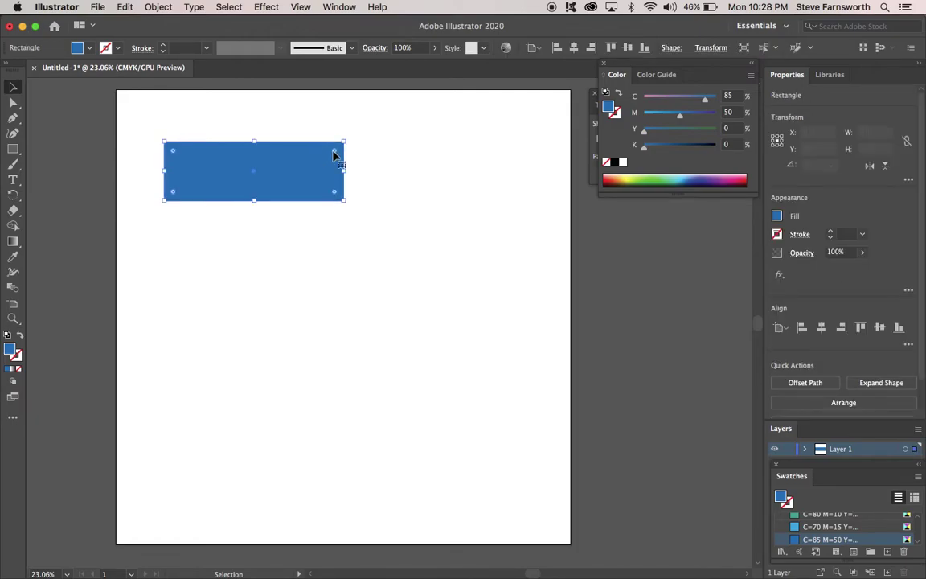
{"action": "left_click_drag", "start_coordinate": [334, 155], "coordinate": [276, 183]}
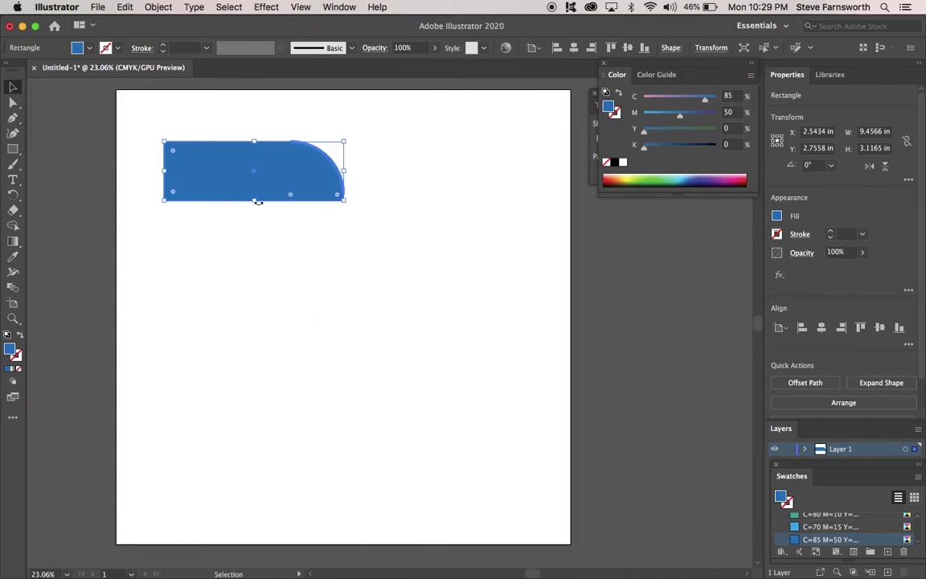
Step: Reposition the shape and stretch its bottom edge to about 5.45 in tall
{"action": "left_click_drag", "start_coordinate": [255, 201], "coordinate": [254, 223]}
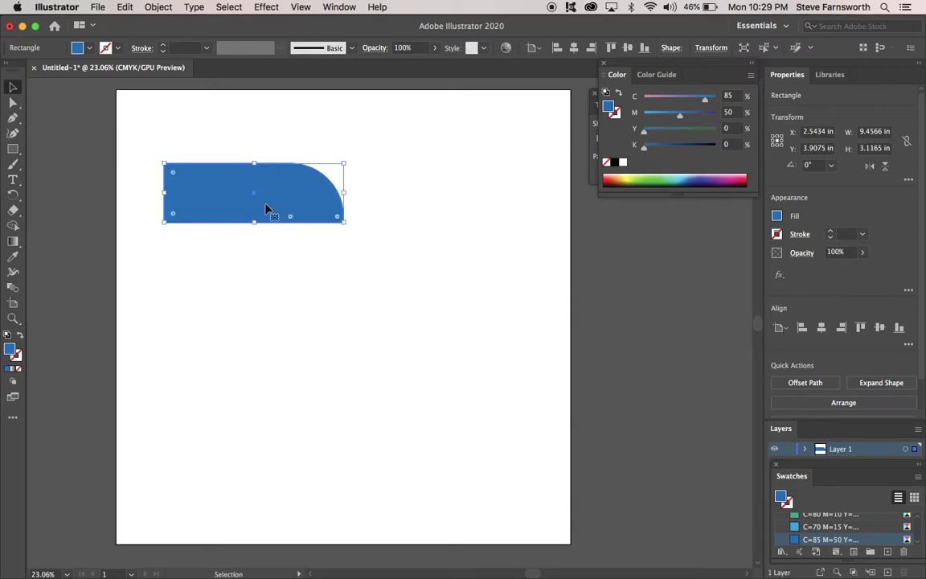
{"action": "left_click_drag", "start_coordinate": [287, 182], "coordinate": [366, 159]}
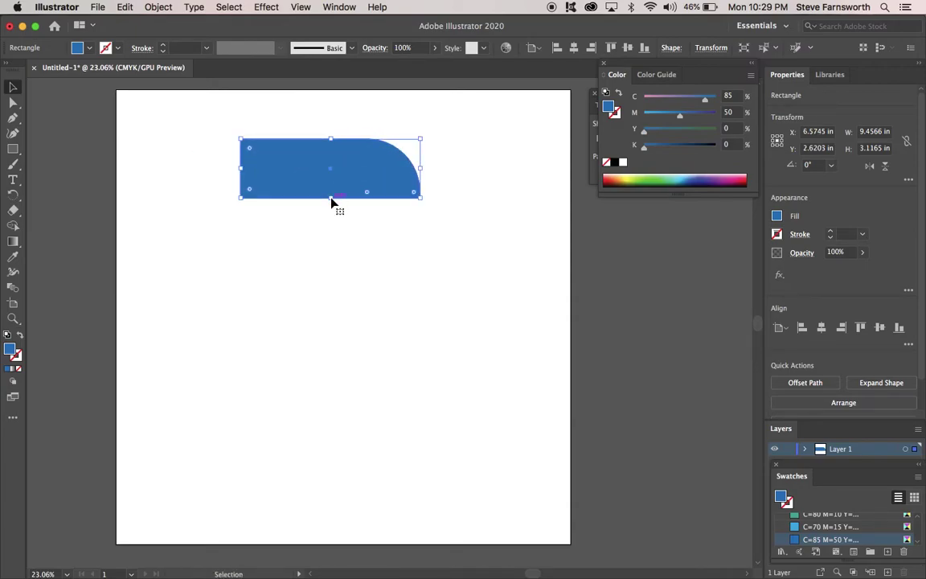
{"action": "left_click_drag", "start_coordinate": [330, 201], "coordinate": [332, 242]}
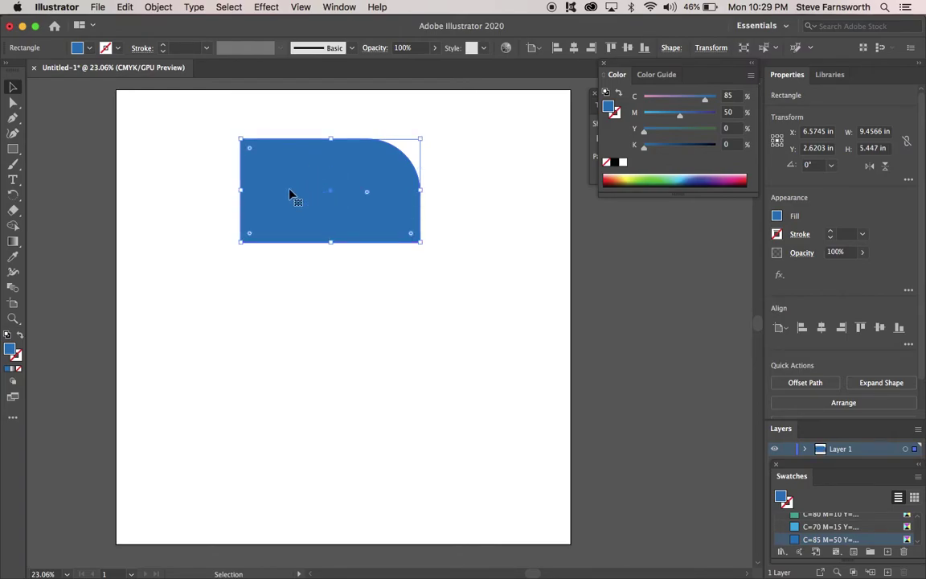
Step: Round the bottom-left corner to complete the leaf shape
{"action": "mouse_move", "coordinate": [249, 237]}
{"action": "left_mouse_down"}
{"action": "mouse_move", "coordinate": [258, 223]}
{"action": "mouse_move", "coordinate": [238, 252]}
{"action": "left_mouse_up"}
{"action": "left_click", "coordinate": [256, 243]}
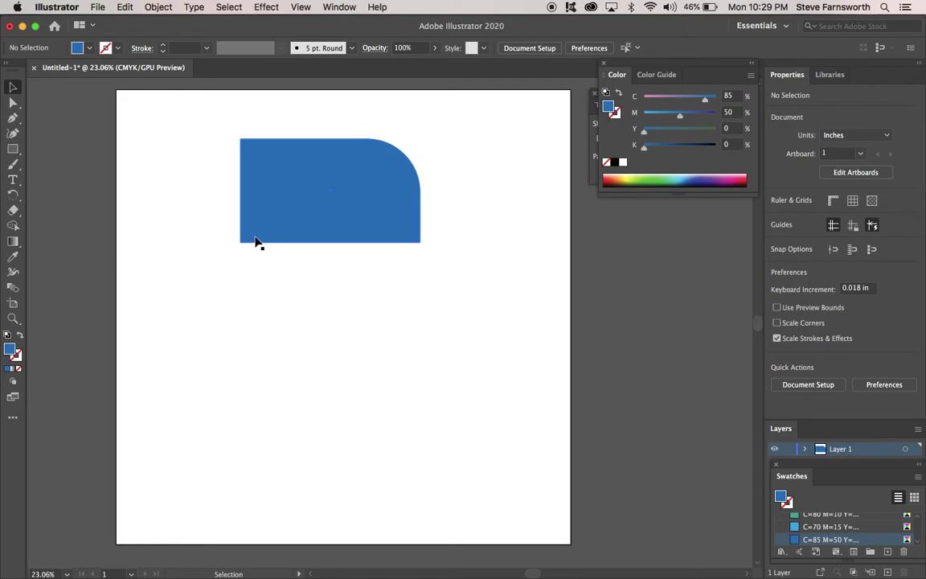
{"action": "left_click", "coordinate": [257, 238]}
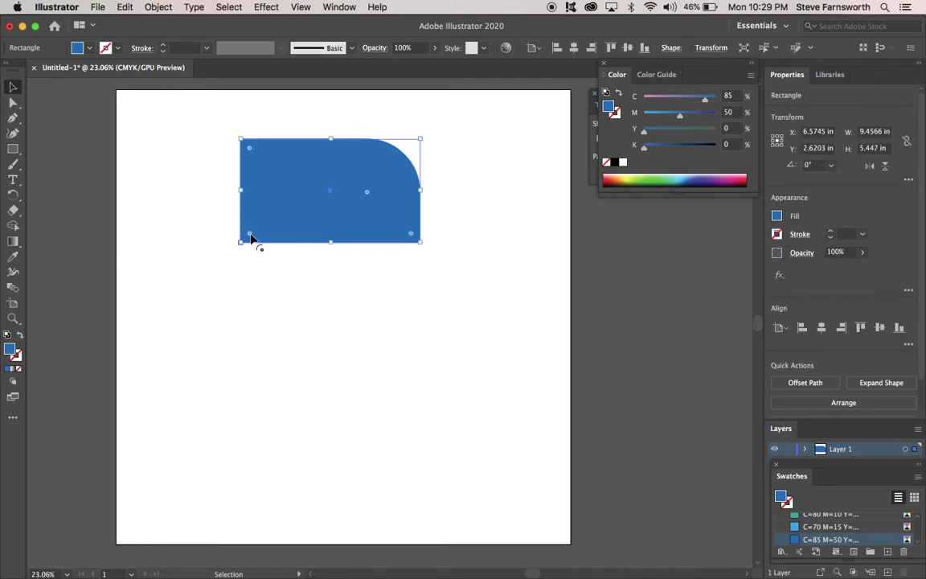
{"action": "left_click_drag", "start_coordinate": [250, 238], "coordinate": [316, 198]}
Step: Nudge the leaf shape down and left, then deselect it
{"action": "left_click", "coordinate": [278, 355]}
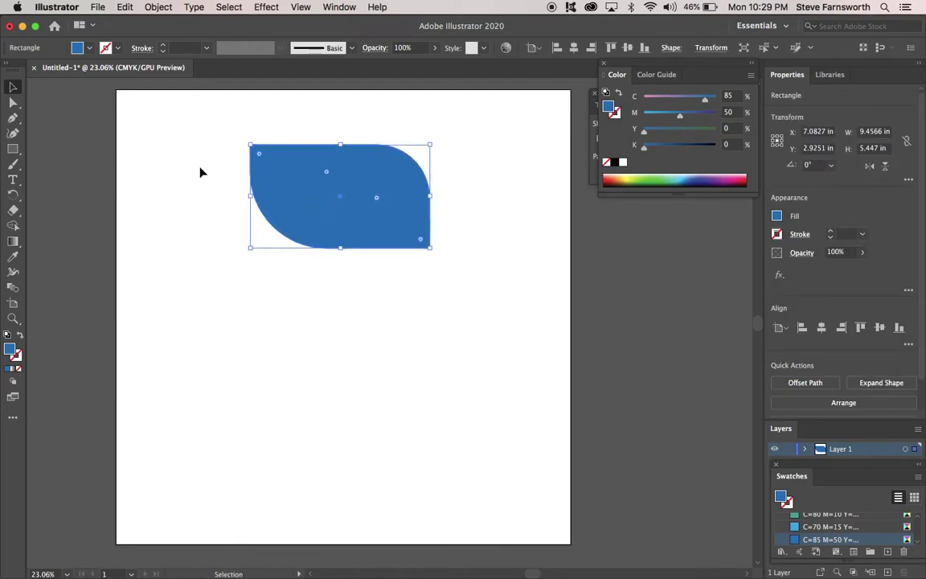
{"action": "left_click_drag", "start_coordinate": [287, 206], "coordinate": [279, 228]}
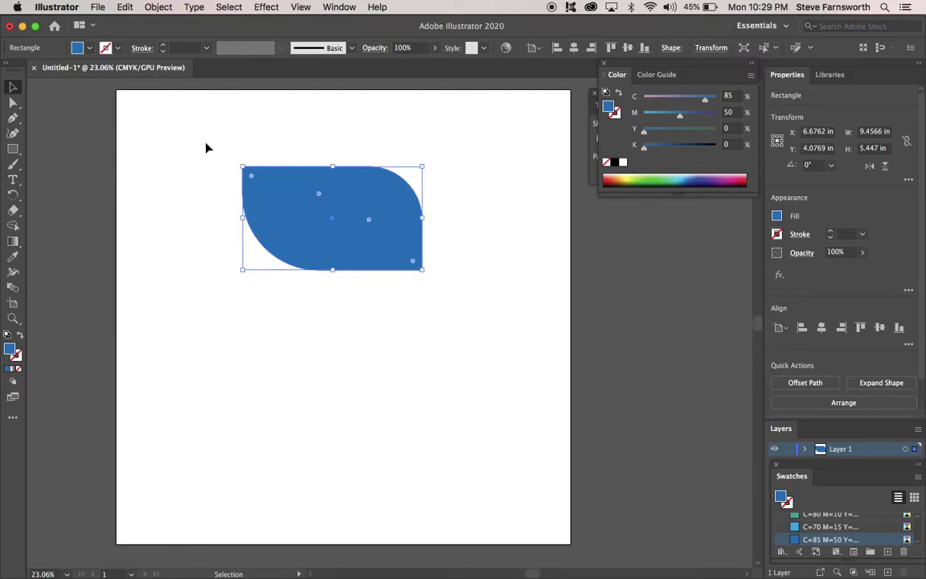
{"action": "left_click", "coordinate": [205, 148]}
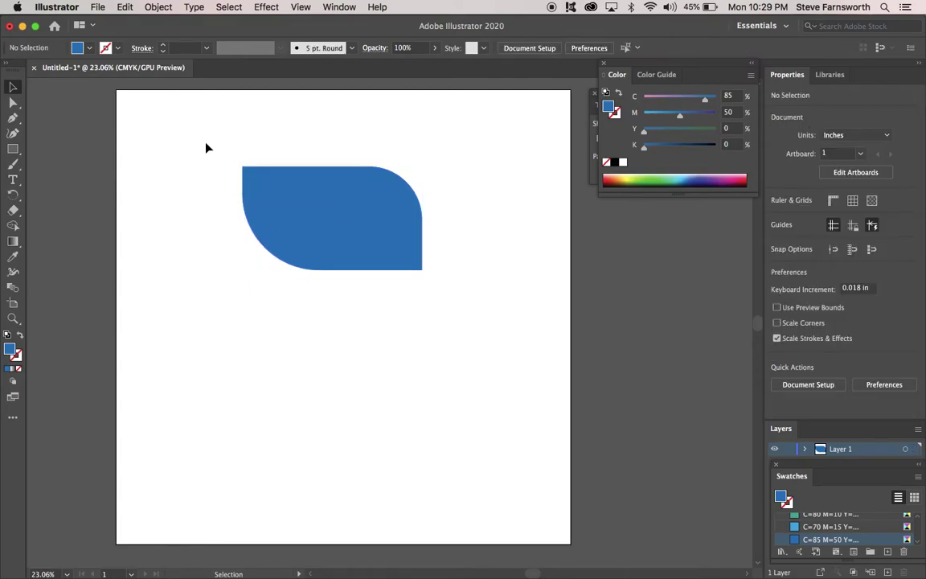
{"action": "left_click", "coordinate": [12, 150]}
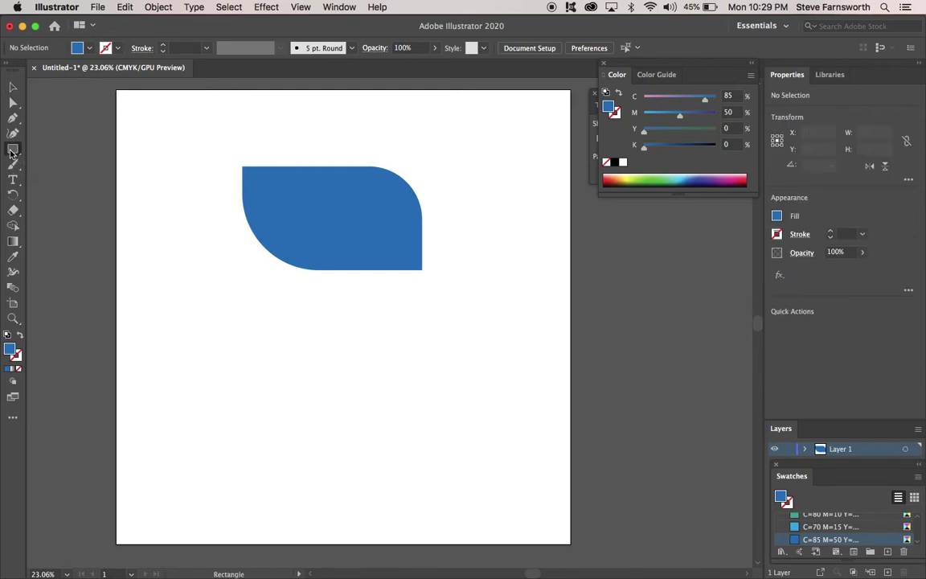
Step: Draw a blue star and move it onto the leaf's upper-left corner
{"action": "left_click_drag", "start_coordinate": [12, 150], "coordinate": [54, 196]}
{"action": "left_click_drag", "start_coordinate": [222, 152], "coordinate": [270, 157]}
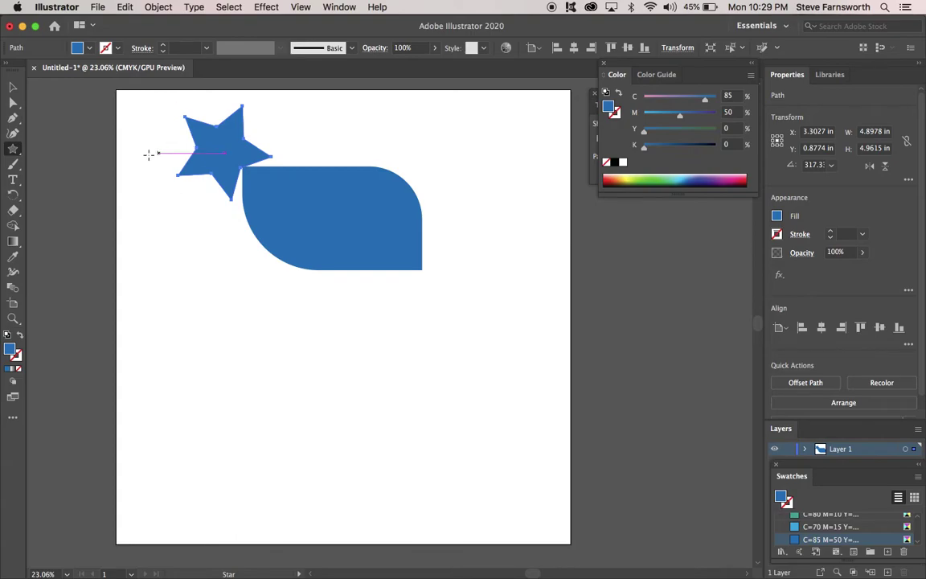
{"action": "left_click", "coordinate": [13, 88]}
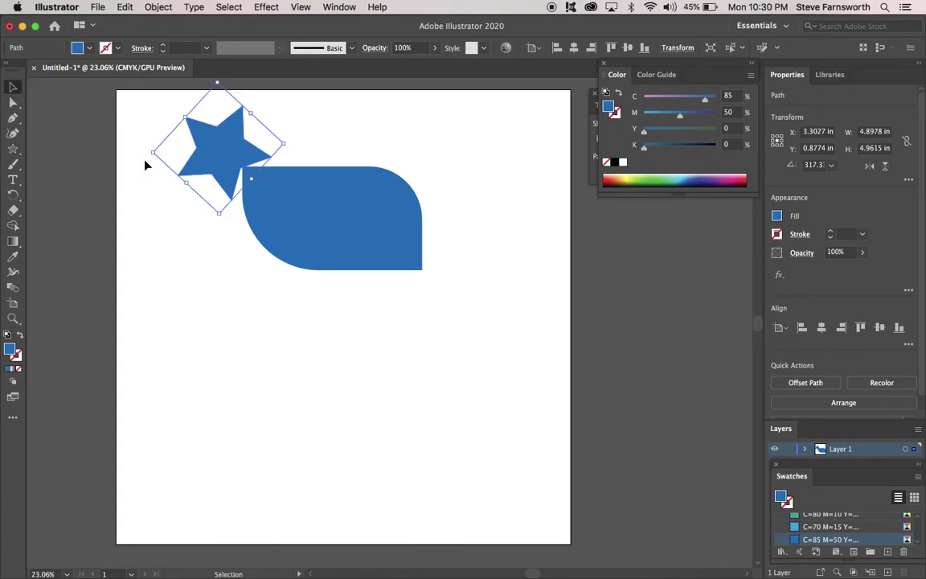
{"action": "mouse_move", "coordinate": [225, 153]}
{"action": "left_mouse_down"}
{"action": "mouse_move", "coordinate": [219, 173]}
{"action": "mouse_move", "coordinate": [233, 169]}
{"action": "left_mouse_up"}
Step: Rotate the star to a new angle around its centre
{"action": "left_click", "coordinate": [317, 117]}
{"action": "left_click", "coordinate": [317, 137]}
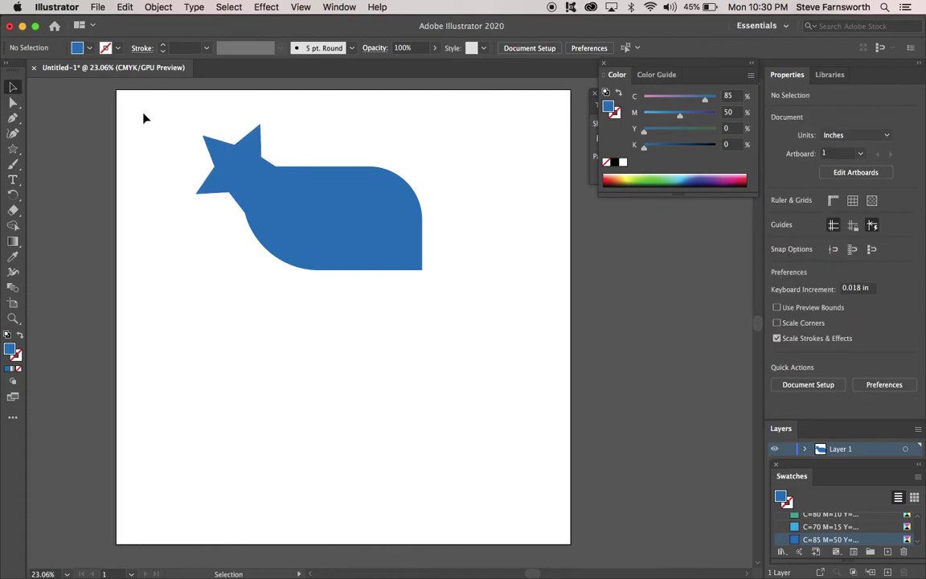
{"action": "left_click", "coordinate": [238, 169]}
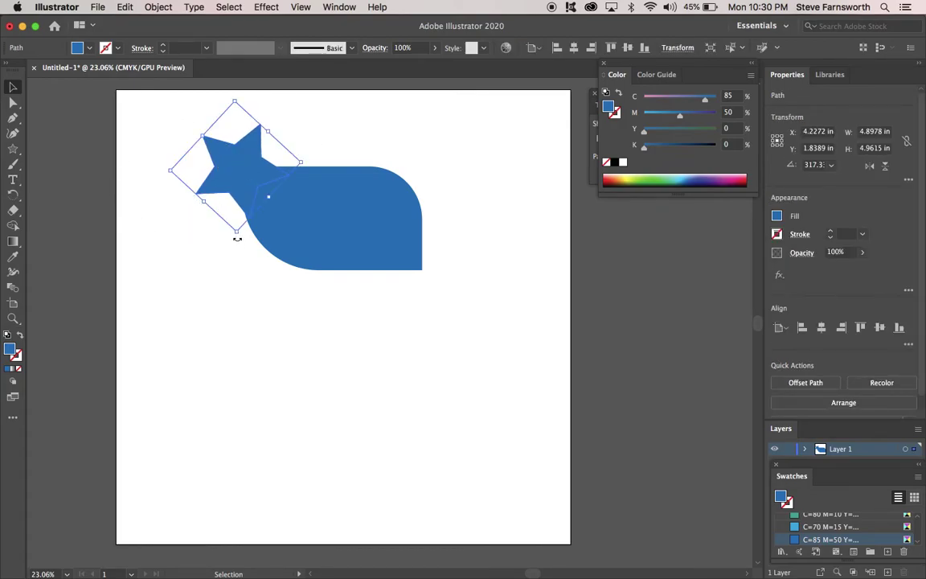
{"action": "left_click_drag", "start_coordinate": [237, 239], "coordinate": [210, 234]}
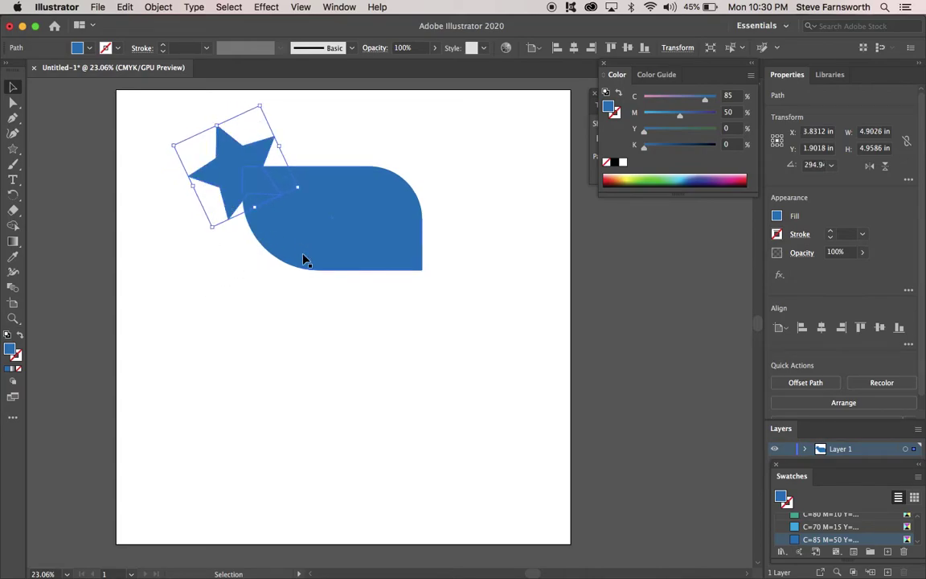
{"action": "left_click", "coordinate": [193, 186]}
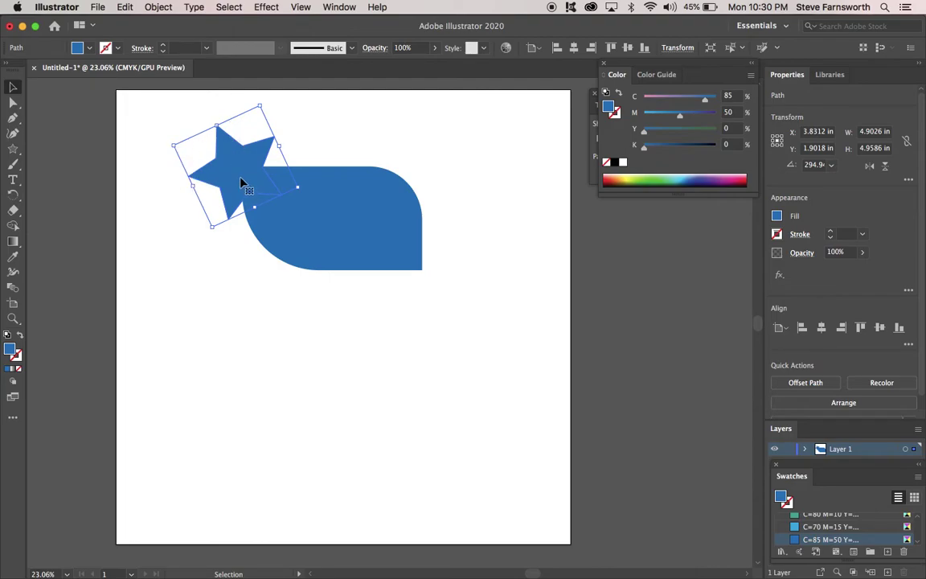
{"action": "left_click", "coordinate": [13, 103]}
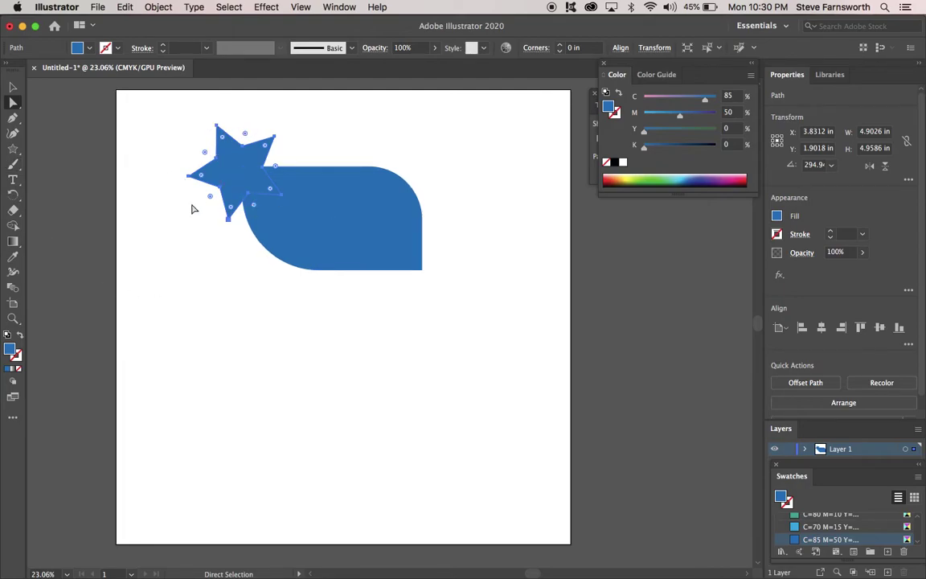
{"action": "left_click_drag", "start_coordinate": [205, 155], "coordinate": [212, 157]}
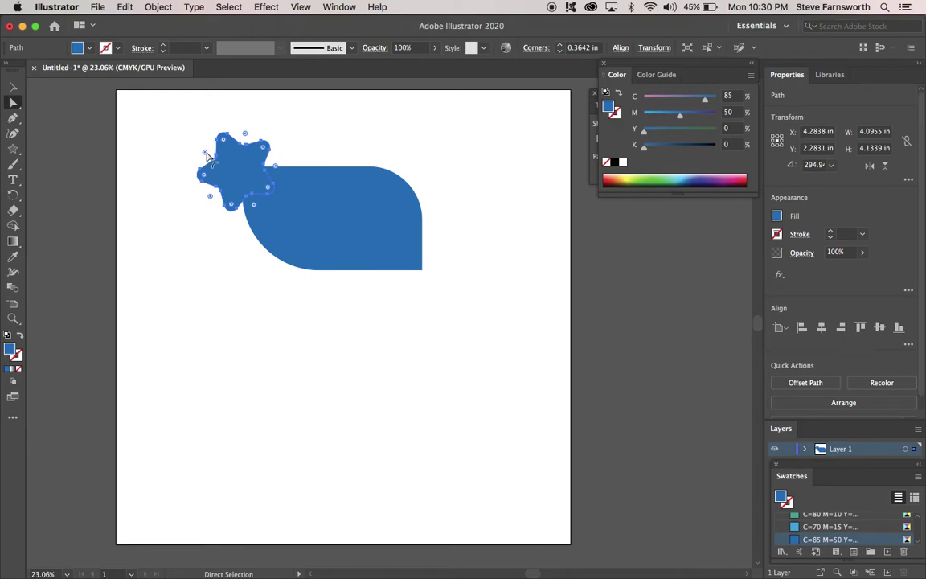
{"action": "key", "text": "super+z"}
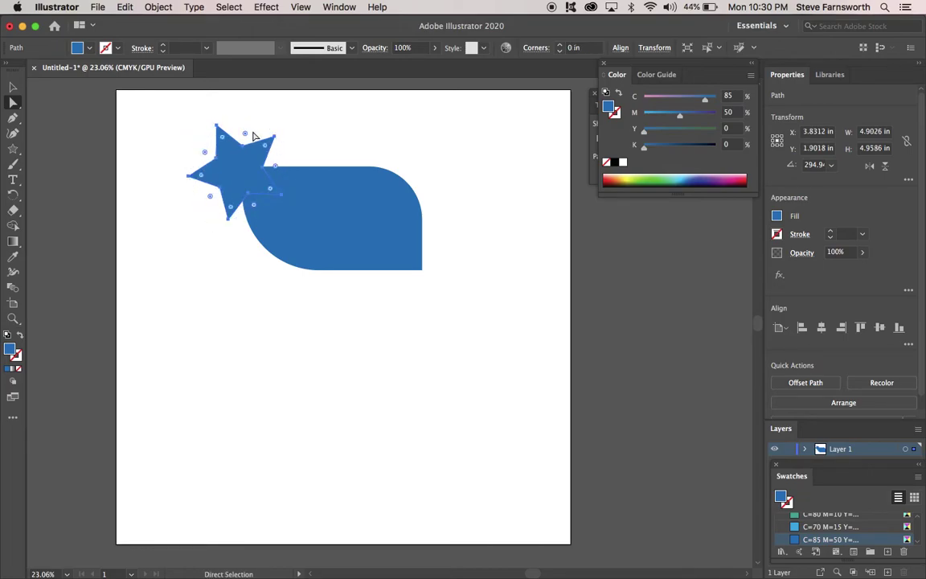
{"action": "left_click_drag", "start_coordinate": [246, 137], "coordinate": [245, 144]}
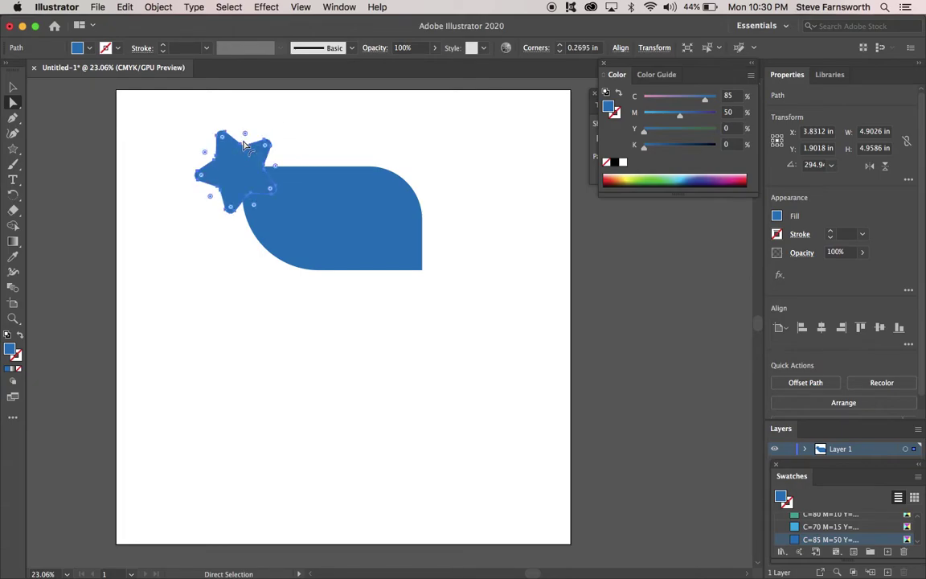
{"action": "key", "text": "super+z"}
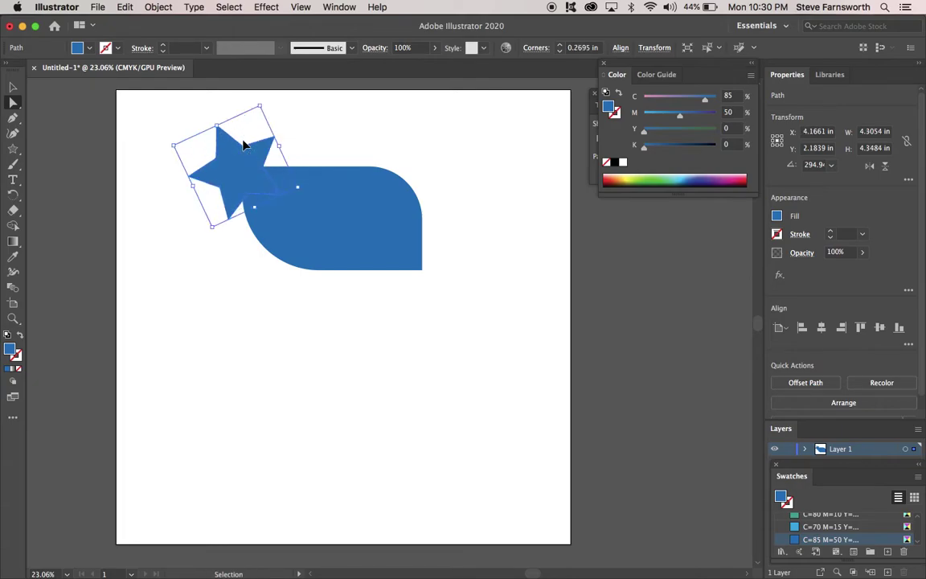
{"action": "left_click_drag", "start_coordinate": [222, 140], "coordinate": [247, 134]}
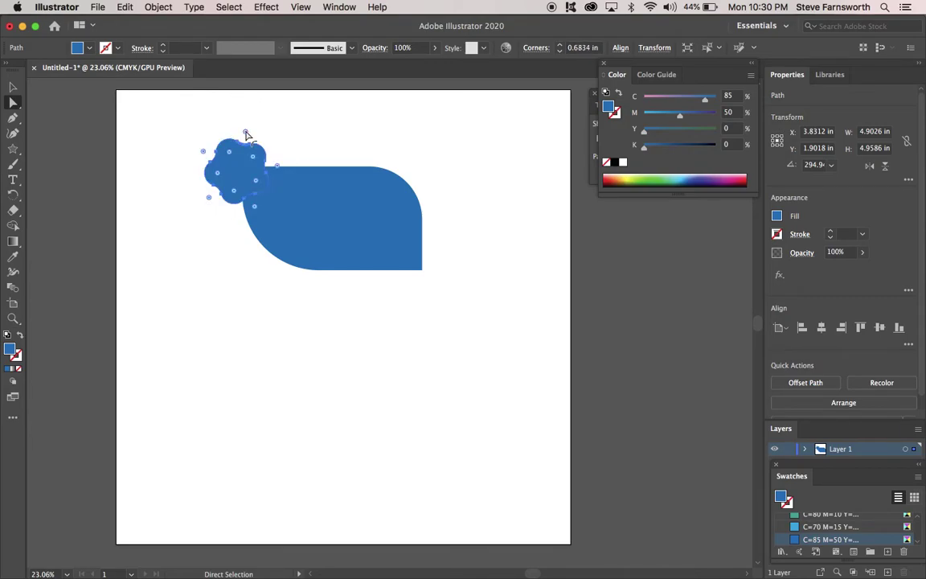
{"action": "key", "text": "super+z"}
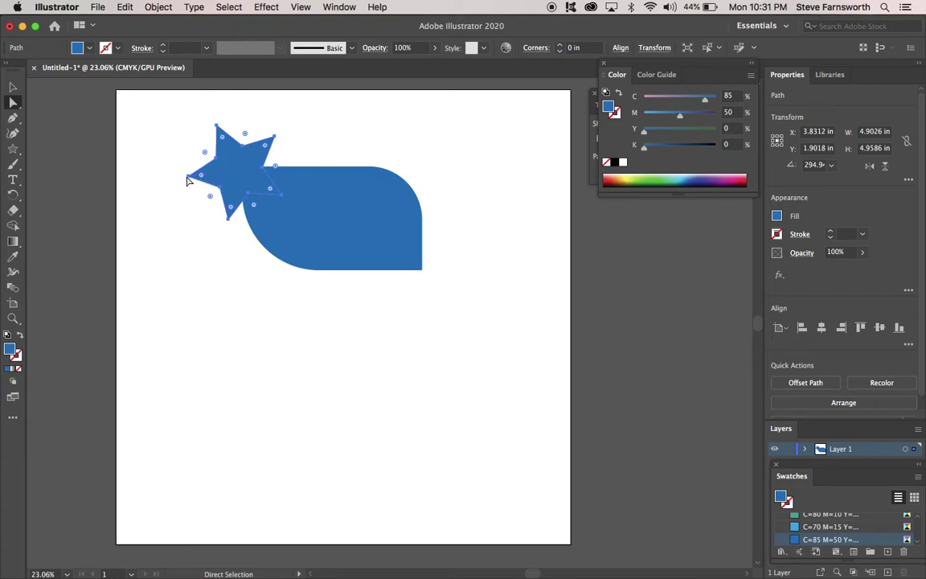
{"action": "left_click_drag", "start_coordinate": [186, 179], "coordinate": [137, 177]}
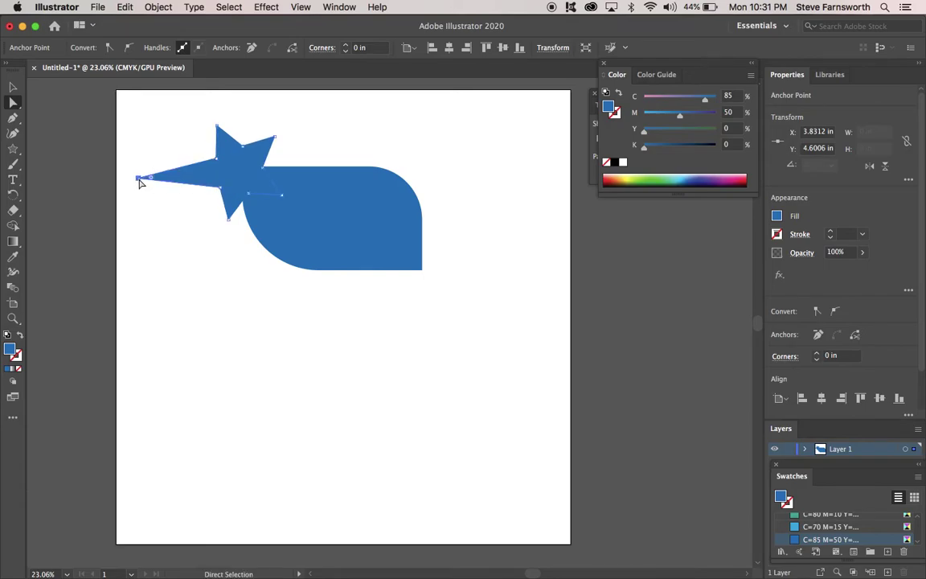
Step: Stretch the star's top and upper-right points outward and lengthen its bottom point
{"action": "left_click", "coordinate": [241, 165]}
{"action": "left_click_drag", "start_coordinate": [217, 126], "coordinate": [169, 115]}
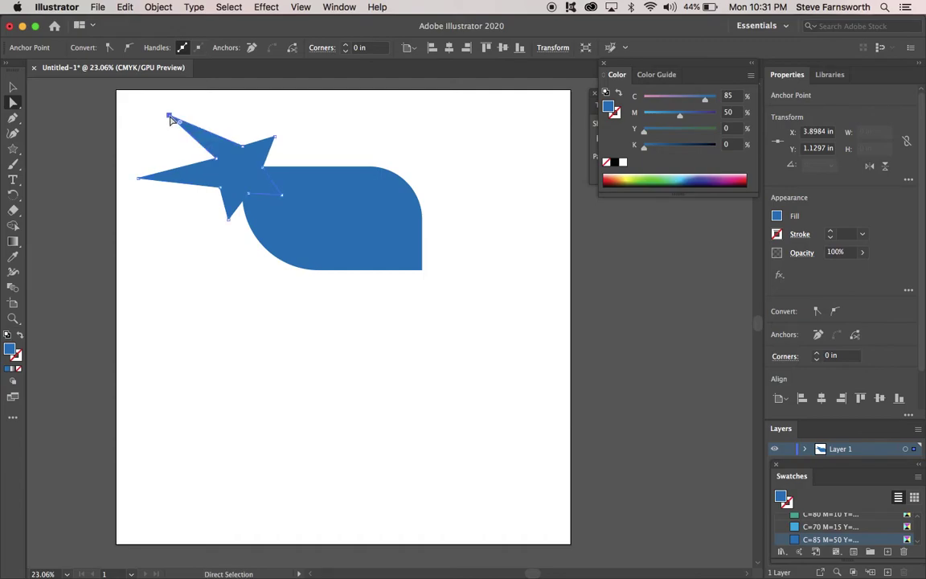
{"action": "left_click_drag", "start_coordinate": [274, 137], "coordinate": [298, 116]}
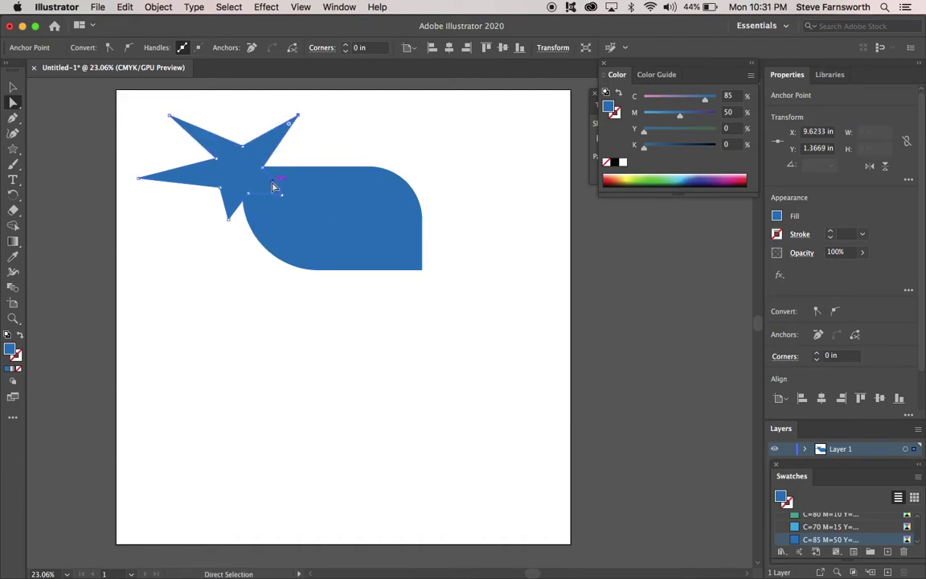
{"action": "left_click_drag", "start_coordinate": [265, 167], "coordinate": [279, 181]}
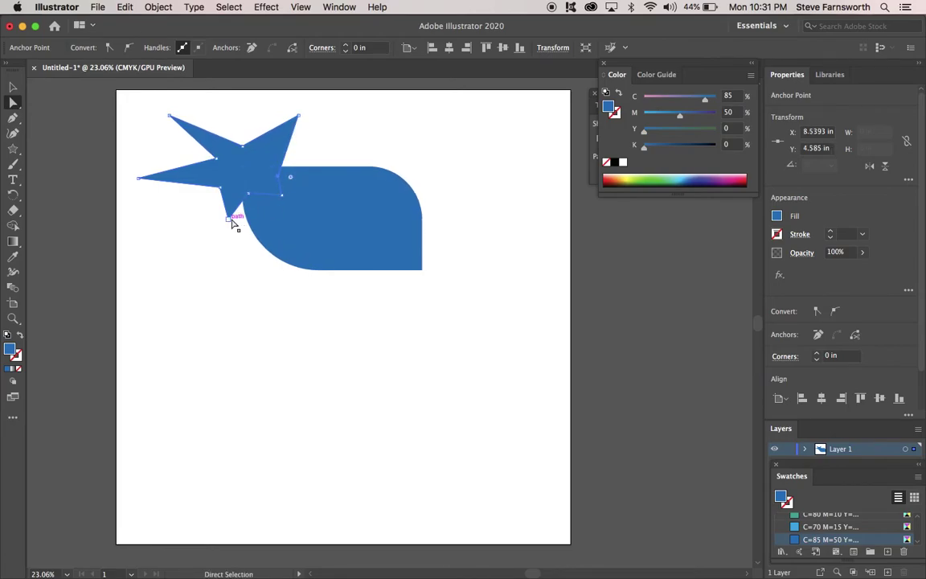
{"action": "left_click_drag", "start_coordinate": [231, 216], "coordinate": [224, 235]}
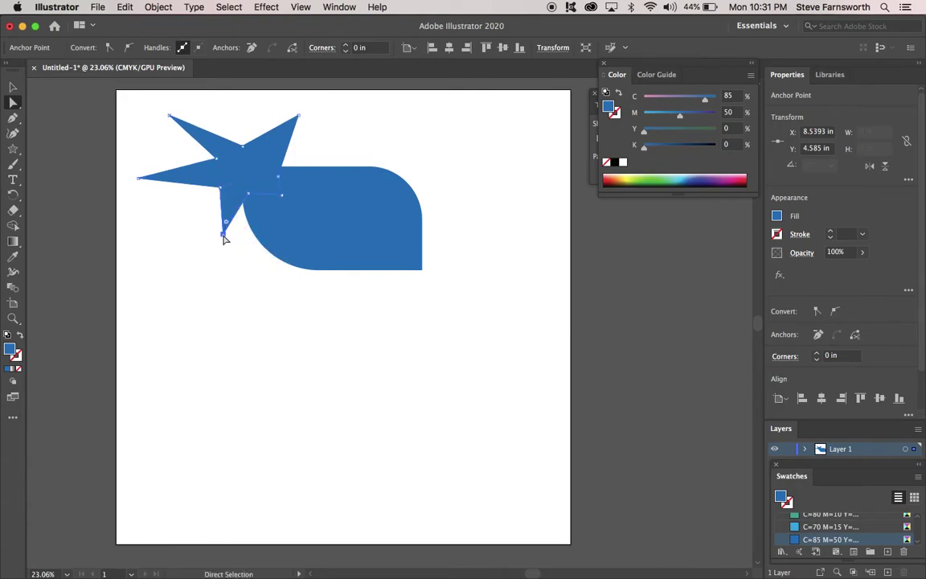
Step: Extend the bottom point into a long downward spike, undoing a stray inner-corner move
{"action": "left_click", "coordinate": [184, 285]}
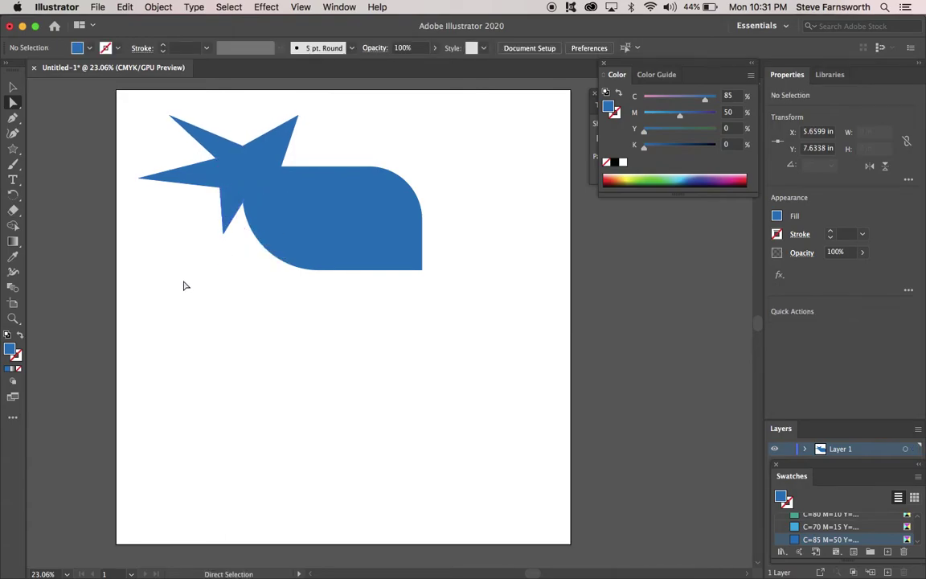
{"action": "left_click", "coordinate": [239, 177]}
{"action": "left_click_drag", "start_coordinate": [226, 237], "coordinate": [209, 287]}
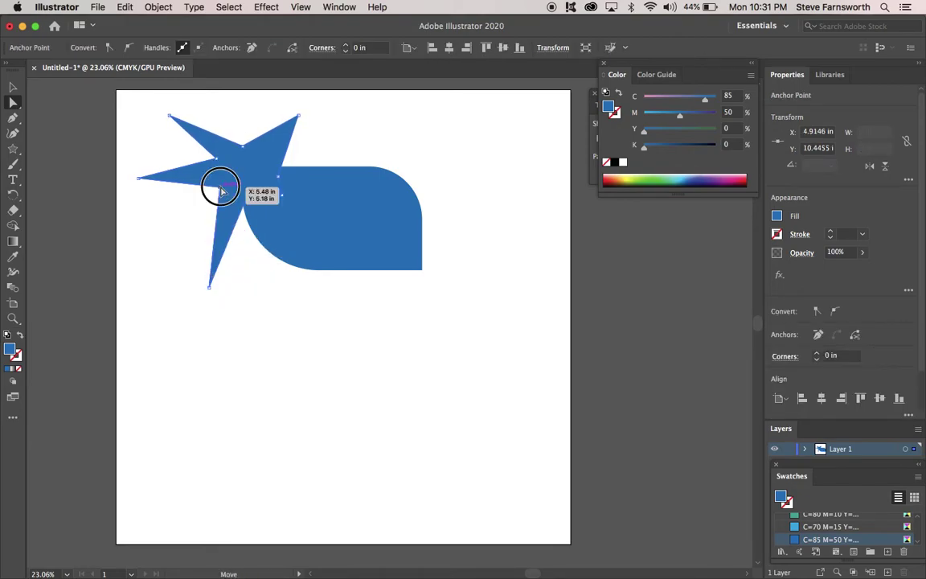
{"action": "left_click_drag", "start_coordinate": [223, 191], "coordinate": [193, 185]}
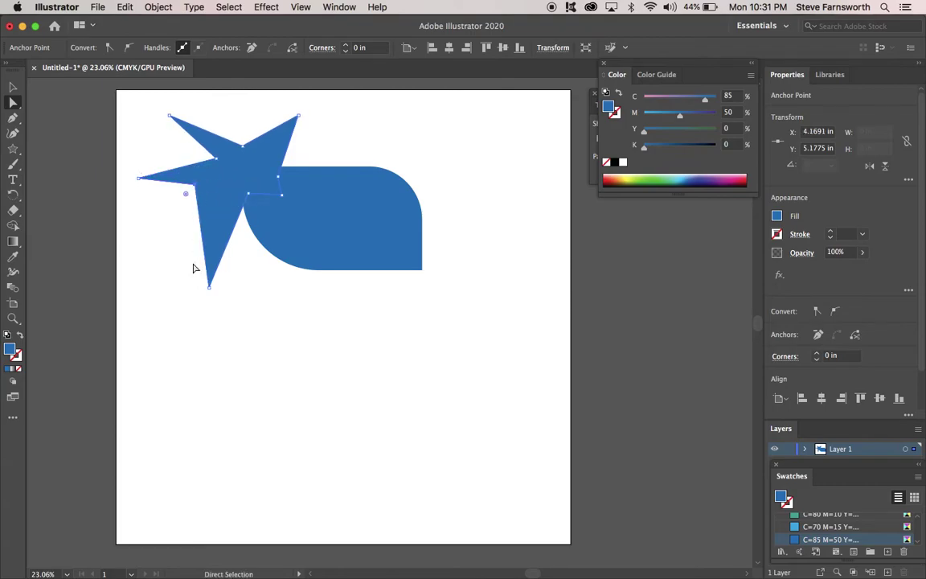
{"action": "left_click", "coordinate": [176, 314]}
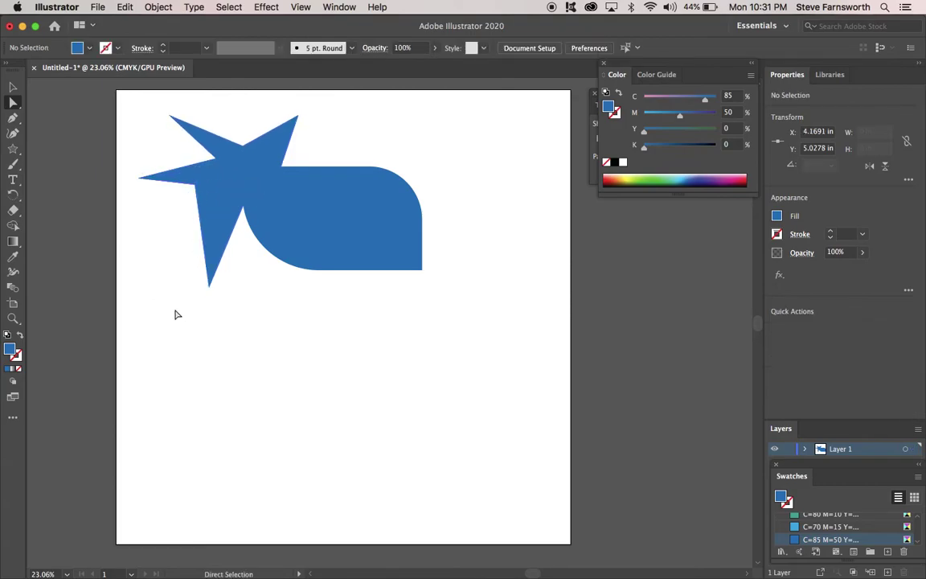
{"action": "left_click", "coordinate": [207, 255]}
{"action": "key", "text": "ctrl+z"}
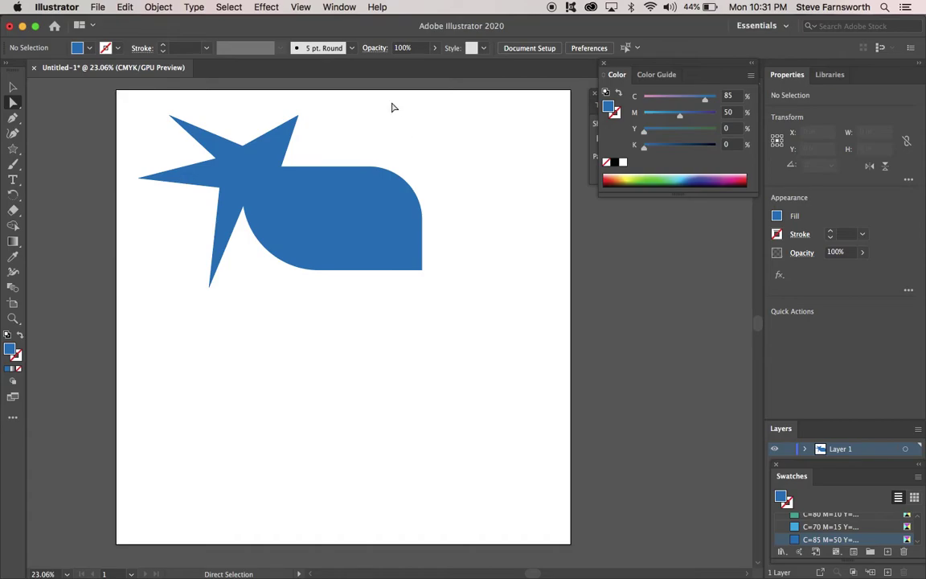
Step: Select both the star and the rounded shape and place the Pathfinder panel beside the artwork
{"action": "left_click", "coordinate": [13, 87]}
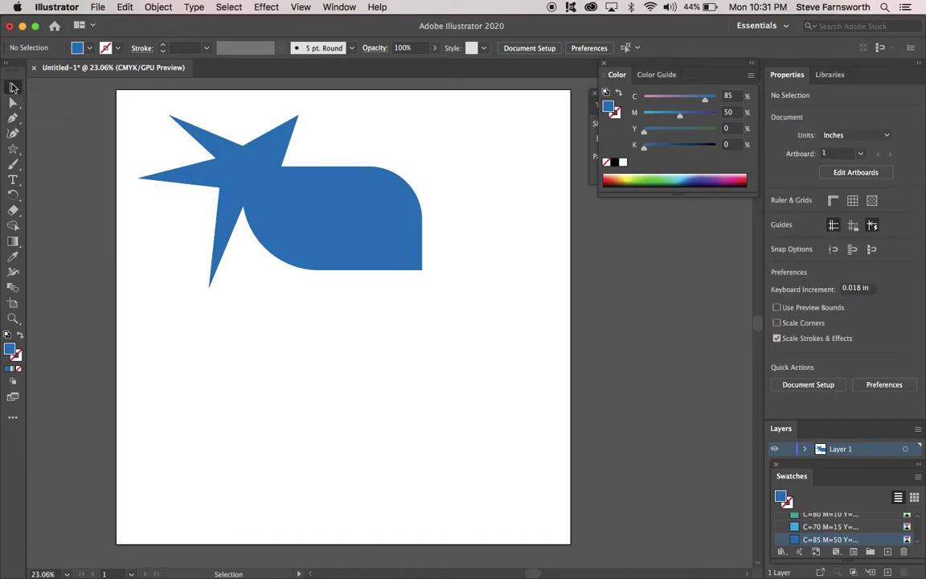
{"action": "left_click_drag", "start_coordinate": [116, 94], "coordinate": [449, 349]}
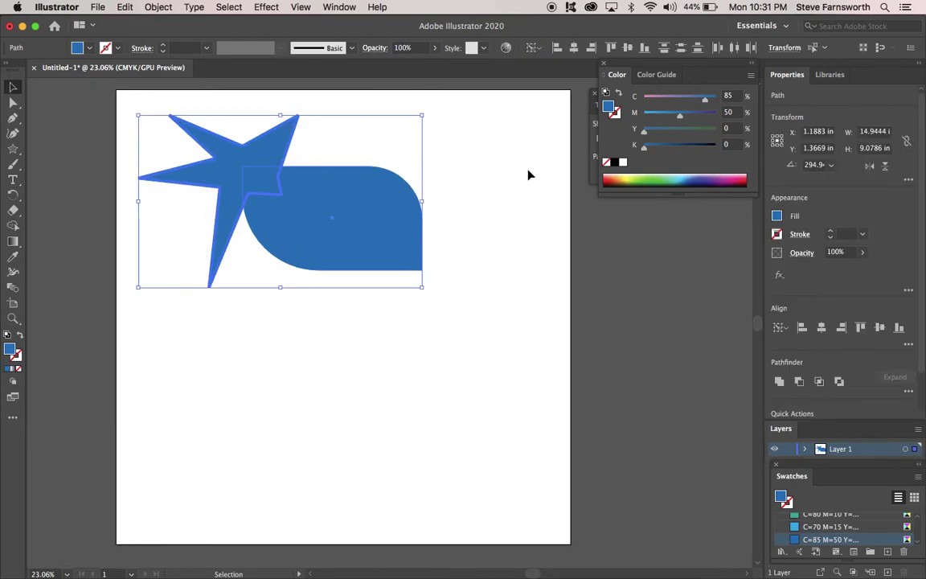
{"action": "left_click", "coordinate": [604, 63]}
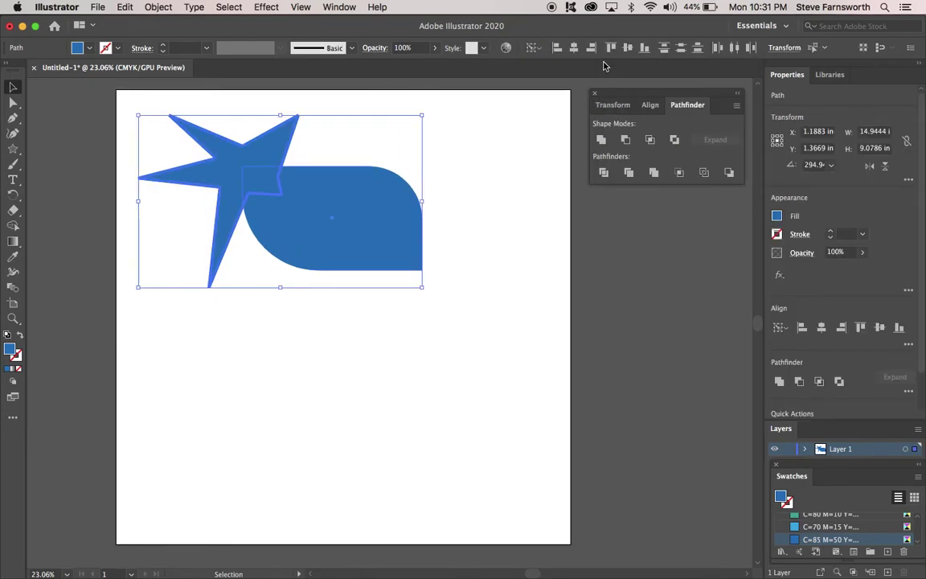
{"action": "left_click_drag", "start_coordinate": [630, 90], "coordinate": [561, 105]}
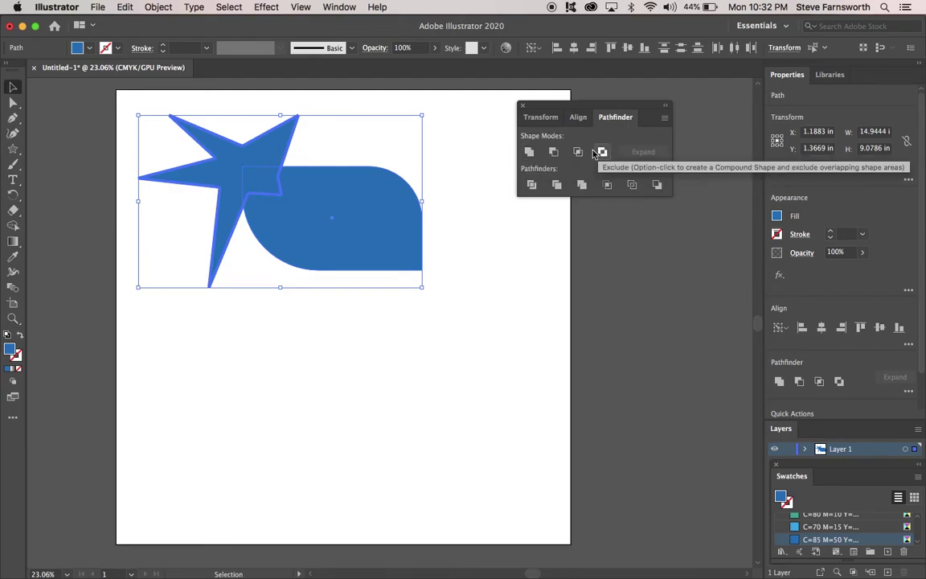
Step: Trial-unite the two shapes and move the result, then undo back to separate objects
{"action": "left_click", "coordinate": [529, 152]}
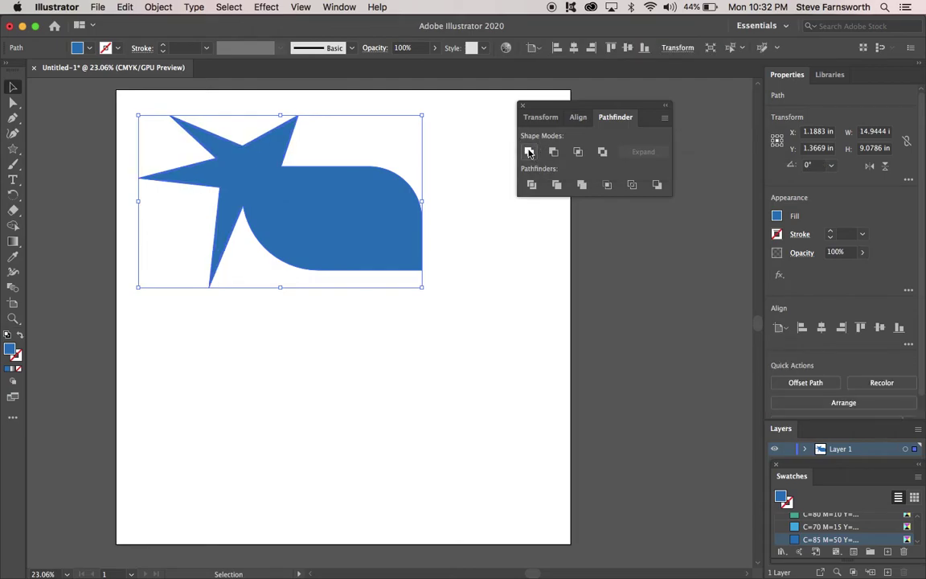
{"action": "left_click", "coordinate": [351, 358]}
{"action": "left_click_drag", "start_coordinate": [323, 217], "coordinate": [349, 215]}
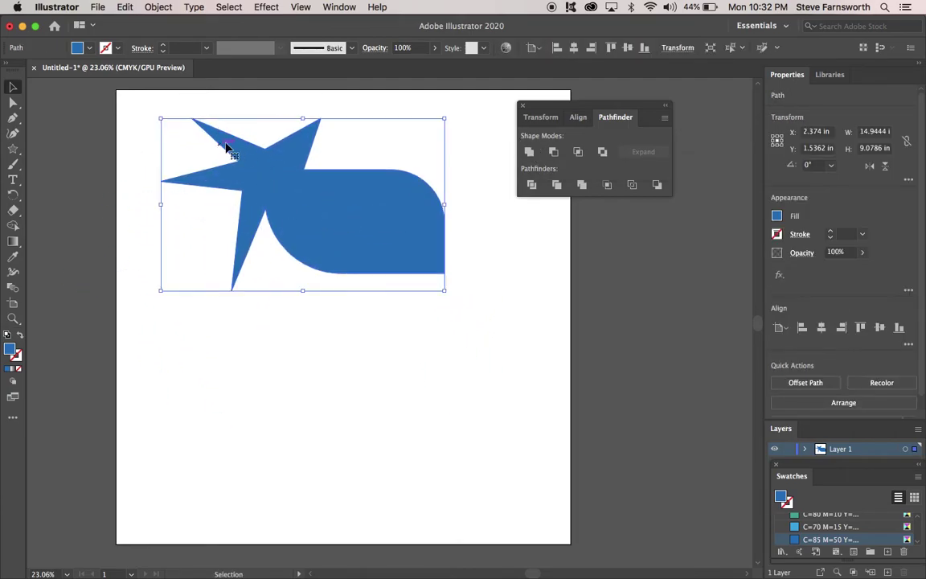
{"action": "left_click_drag", "start_coordinate": [306, 207], "coordinate": [293, 200]}
{"action": "key", "text": "a"}
{"action": "key", "text": "v"}
{"action": "key", "text": "ctrl+z"}
{"action": "key", "text": "ctrl+z"}
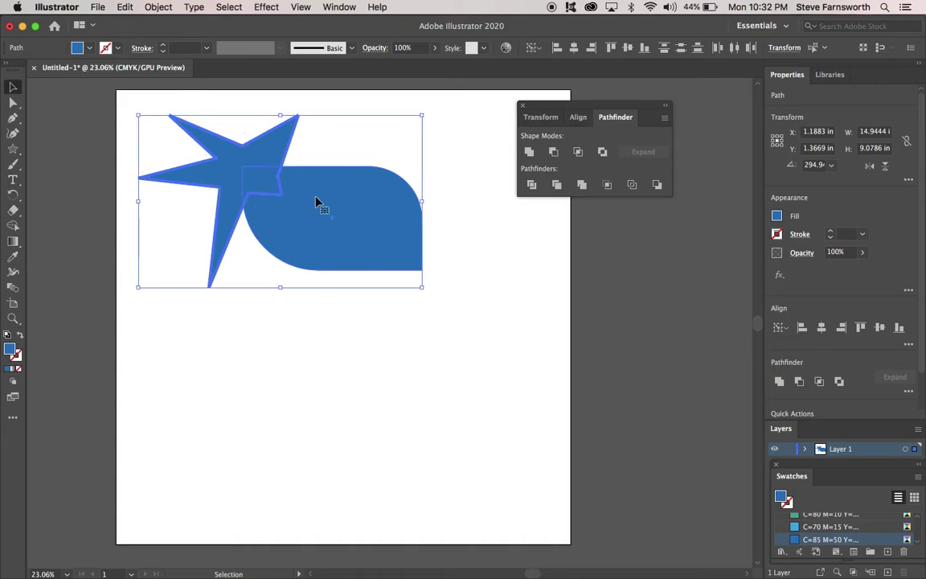
Step: Try the Minus Front and Intersect shape modes, undoing each, then apply Exclude
{"action": "left_click", "coordinate": [553, 152]}
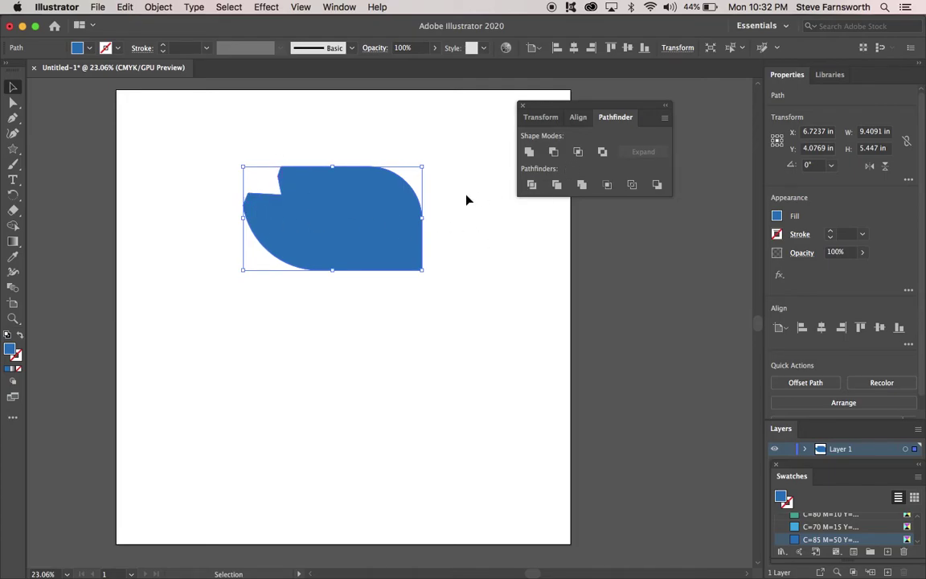
{"action": "key", "text": "super+z"}
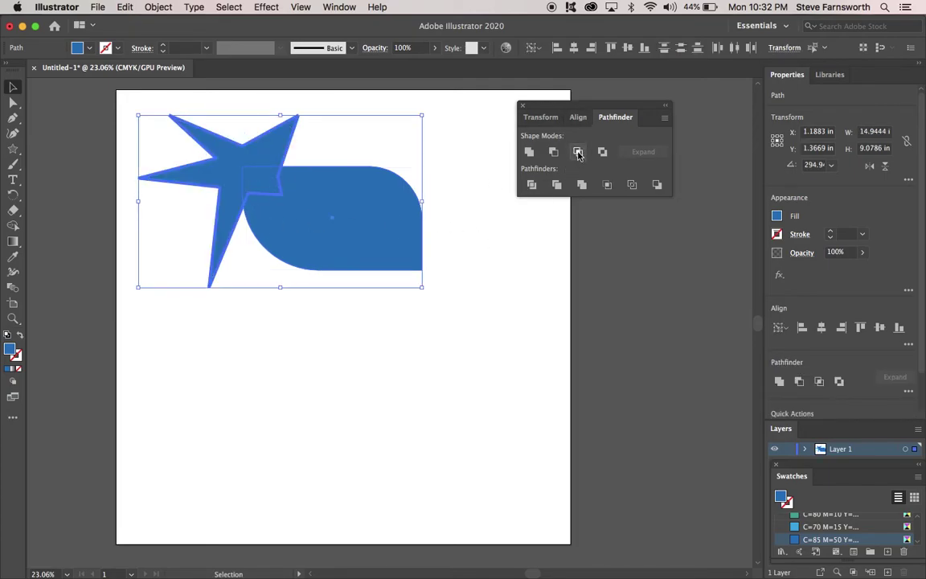
{"action": "left_click", "coordinate": [578, 152]}
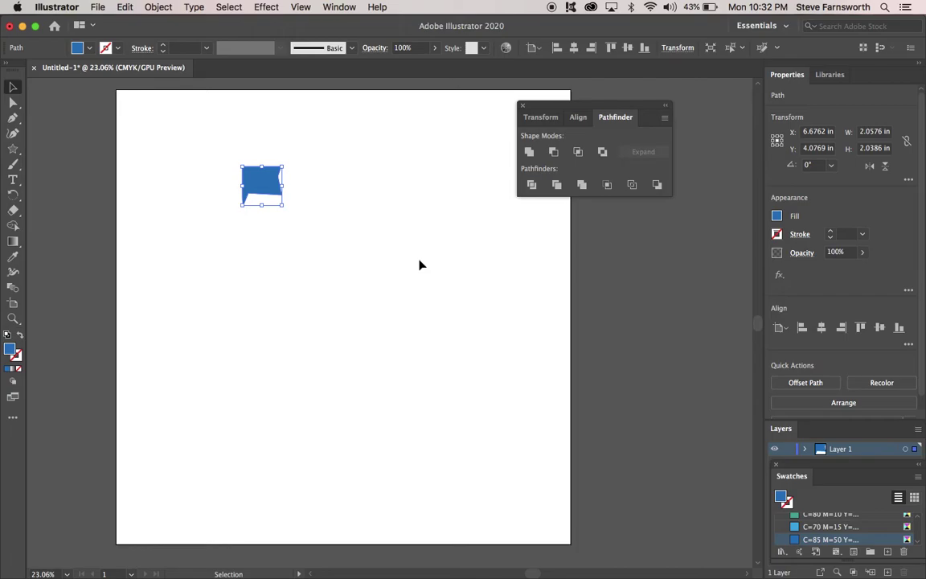
{"action": "key", "text": "super+z"}
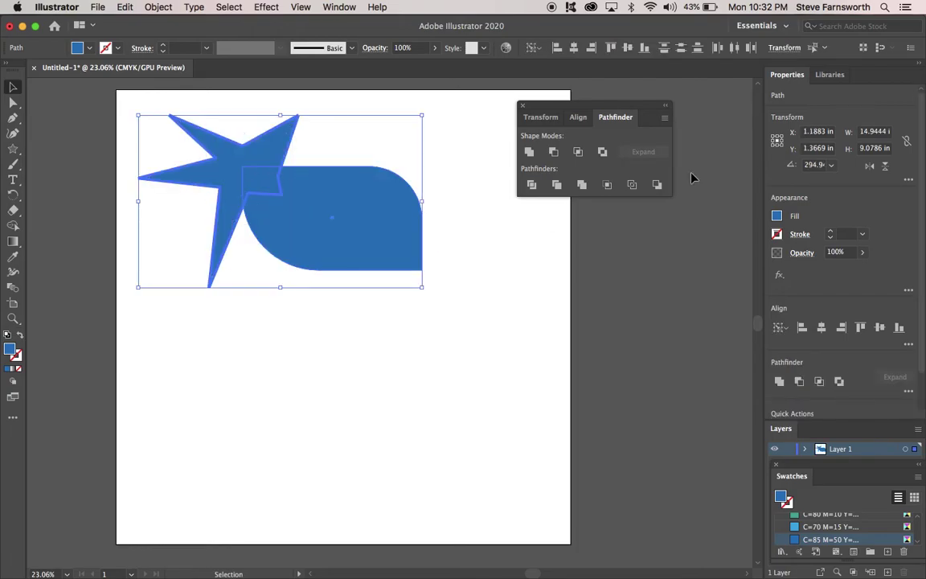
{"action": "left_click", "coordinate": [603, 152]}
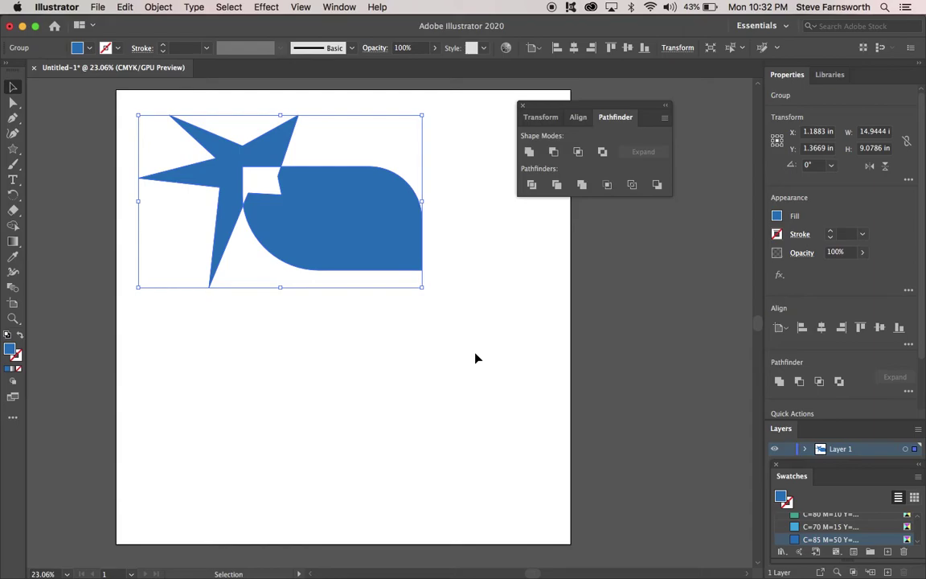
Step: Ungroup and unite the star and leaf into one blue path, nudging it slightly right
{"action": "key", "text": "super+shift+g"}
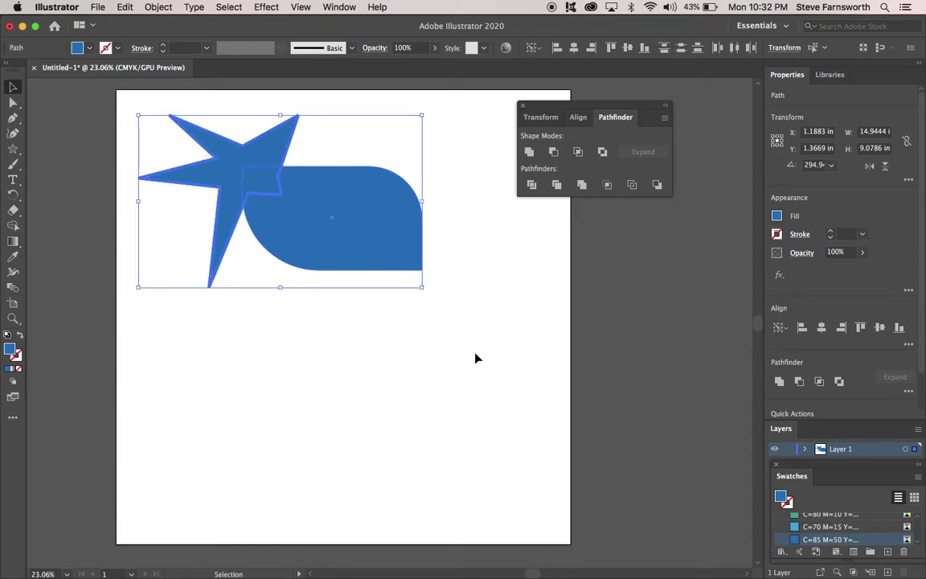
{"action": "left_click", "coordinate": [528, 152]}
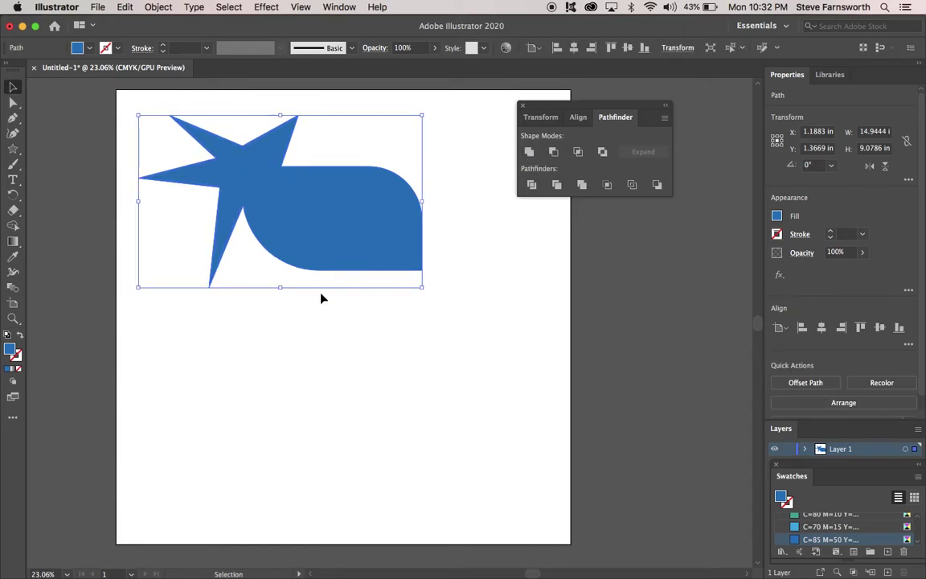
{"action": "left_click", "coordinate": [278, 354]}
{"action": "left_click_drag", "start_coordinate": [313, 211], "coordinate": [326, 218]}
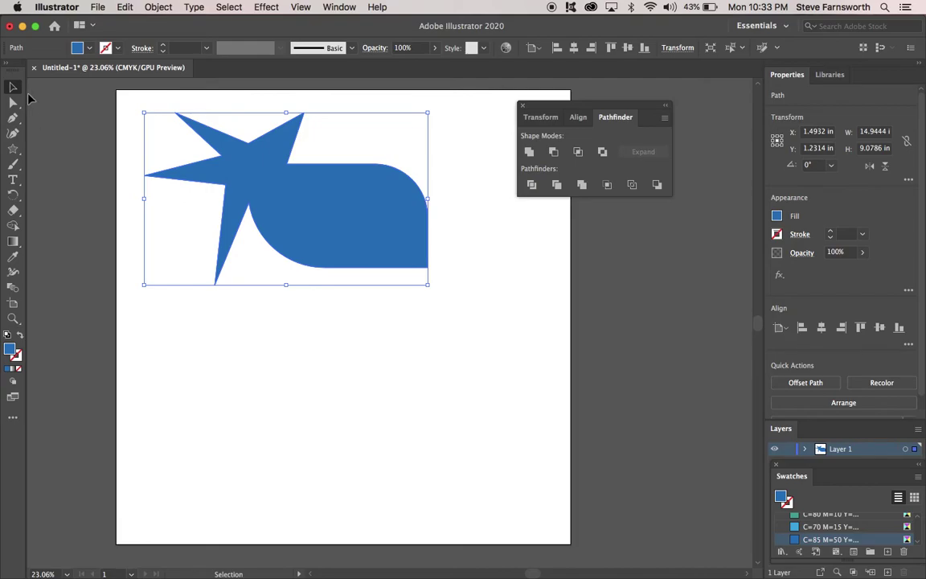
Step: Switch to the Ellipse Tool and test a CMYK Red fill, undoing it back to blue
{"action": "left_click", "coordinate": [13, 149]}
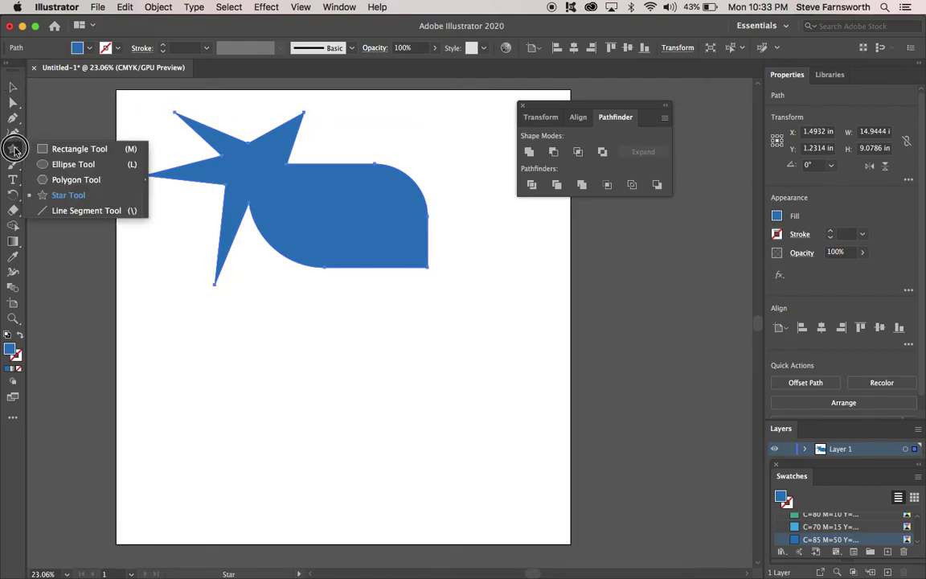
{"action": "left_click", "coordinate": [58, 165]}
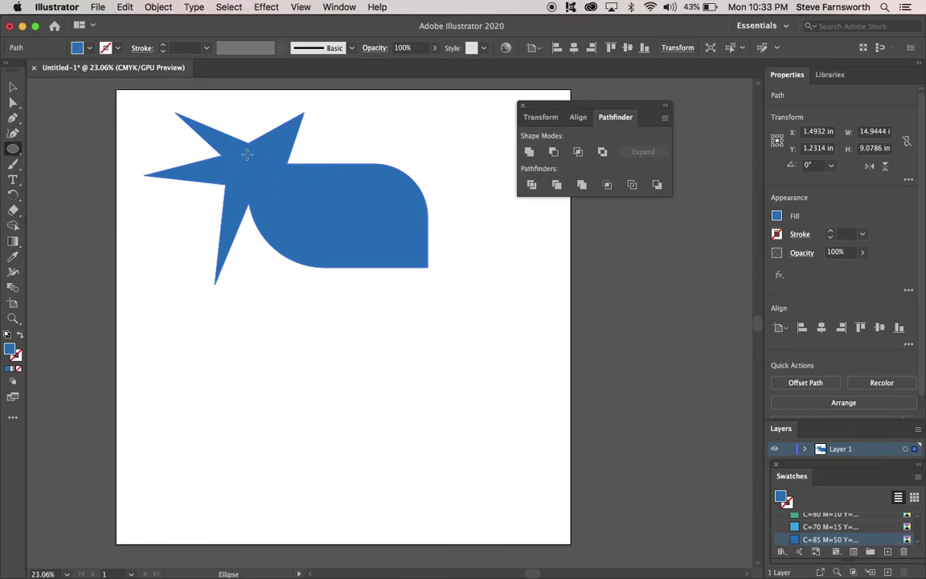
{"action": "left_click", "coordinate": [9, 350]}
{"action": "left_click", "coordinate": [777, 217]}
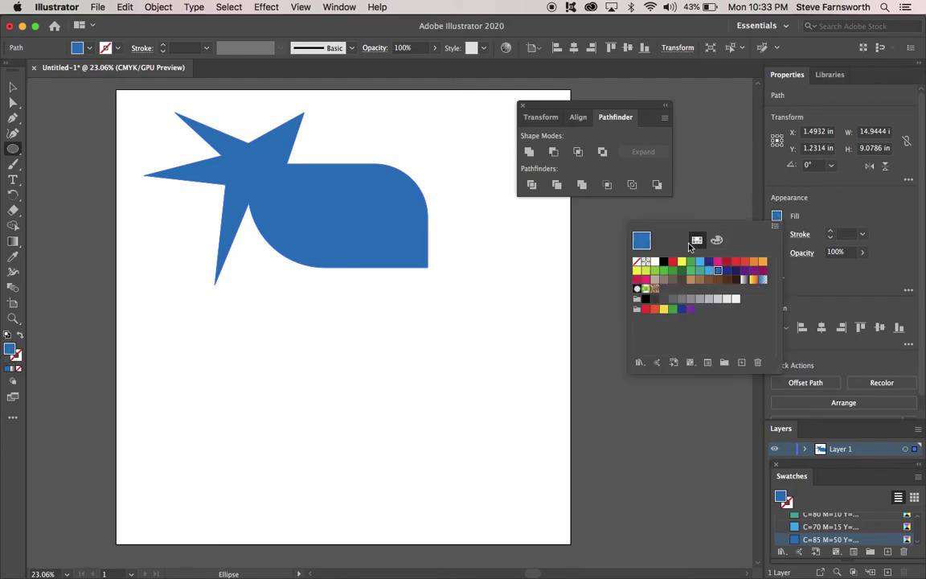
{"action": "left_click", "coordinate": [673, 261]}
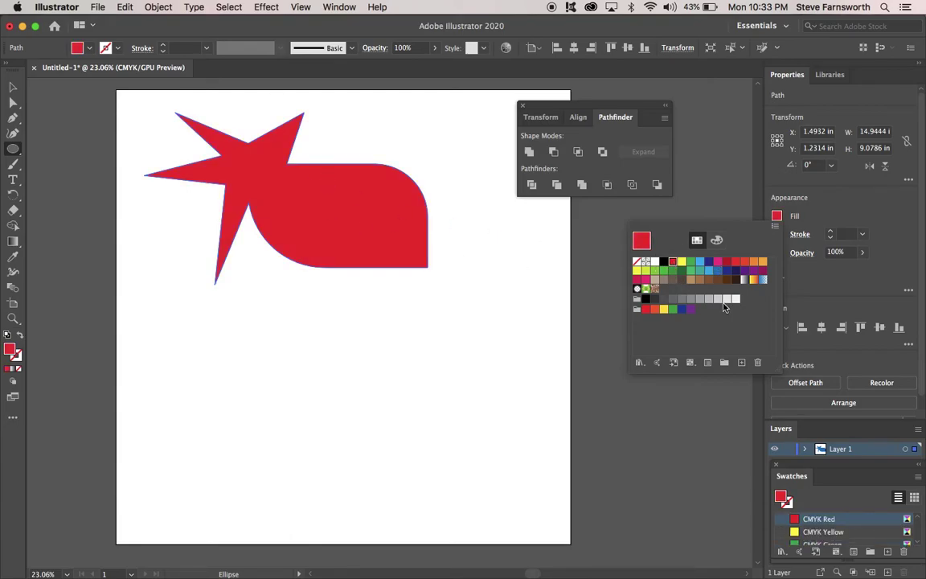
{"action": "key", "text": "Escape"}
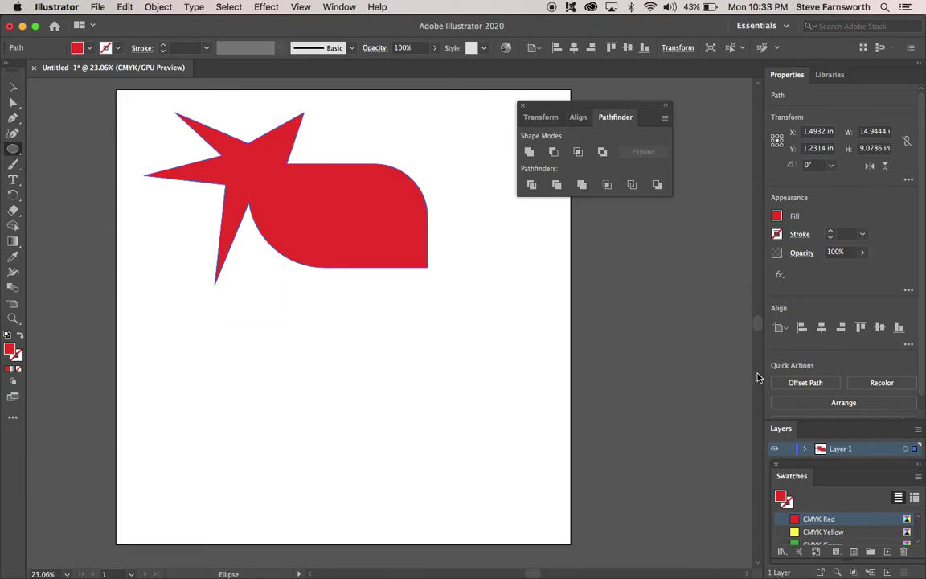
{"action": "key", "text": "super+z"}
{"action": "key", "text": "super+z"}
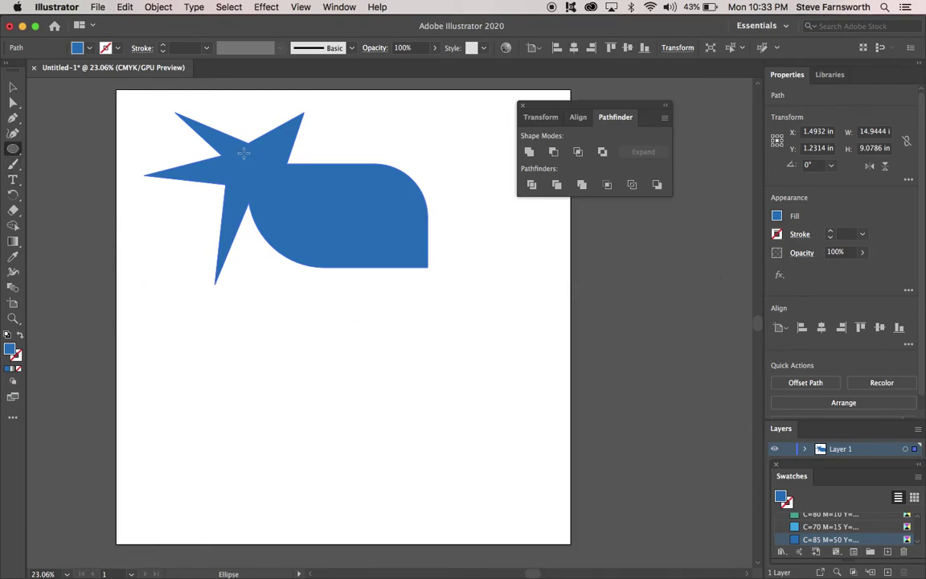
Step: Apply CMYK Red once more, then revert the shape to its blue fill
{"action": "left_click", "coordinate": [775, 216]}
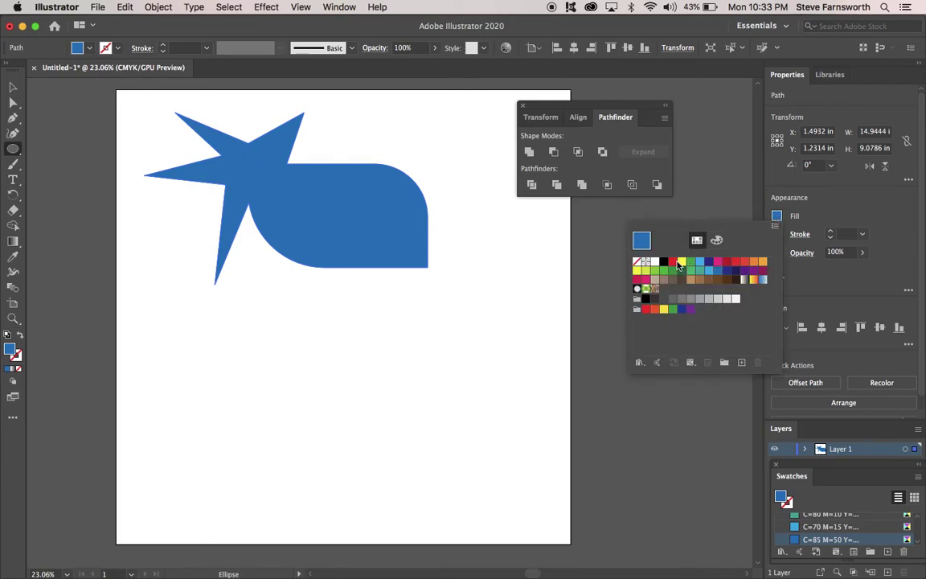
{"action": "left_click", "coordinate": [673, 263]}
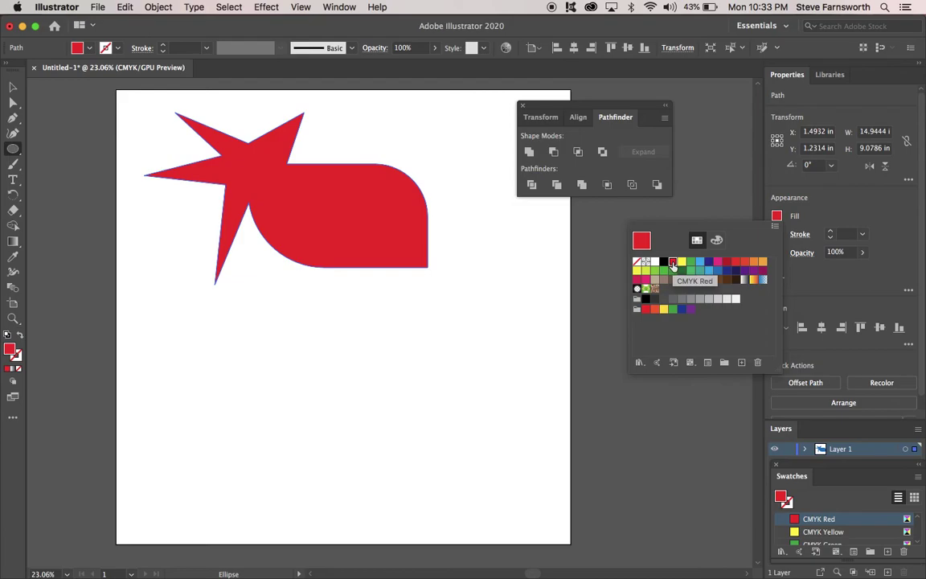
{"action": "key", "text": "Escape"}
{"action": "key", "text": "super+z"}
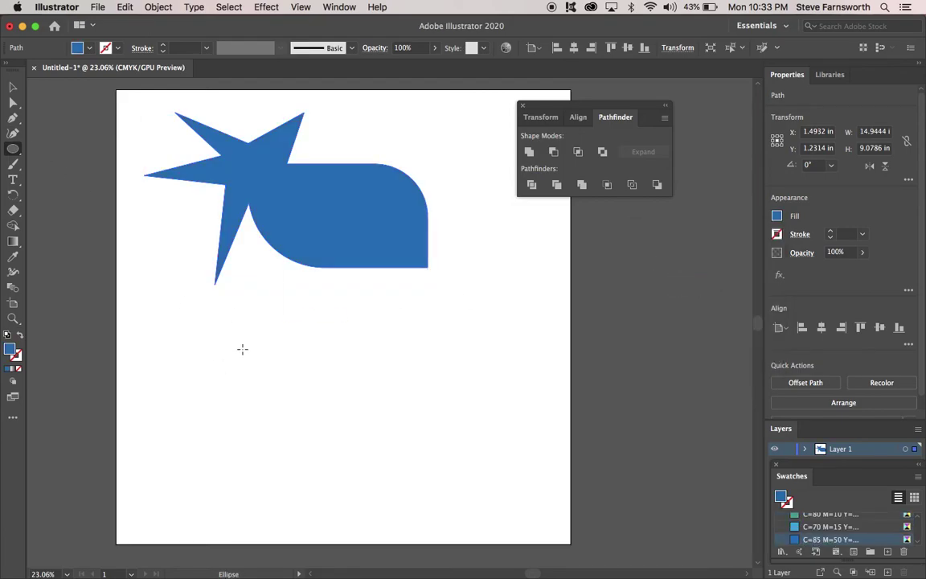
Step: Draw an oval below the star and fill it with CMYK Red
{"action": "left_click_drag", "start_coordinate": [238, 340], "coordinate": [307, 369]}
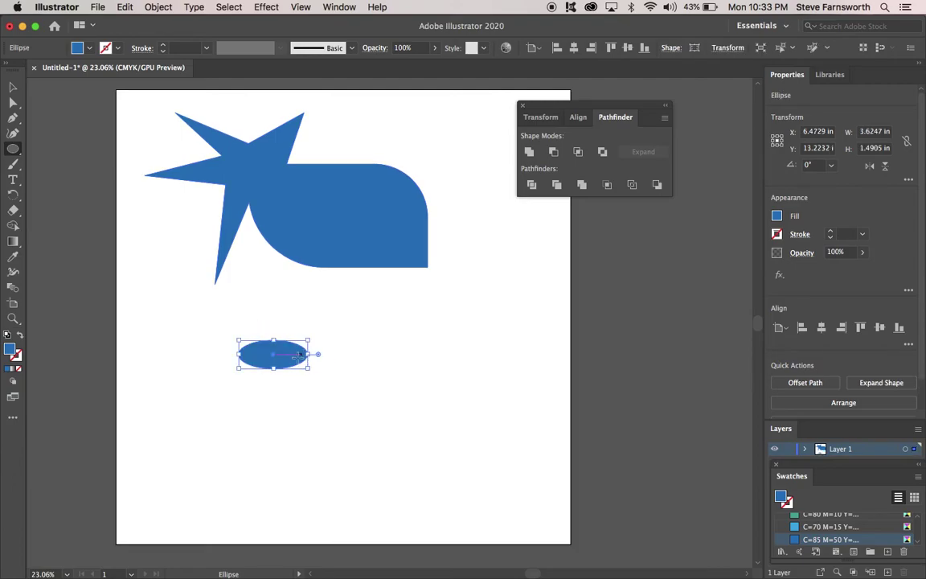
{"action": "left_click", "coordinate": [777, 215]}
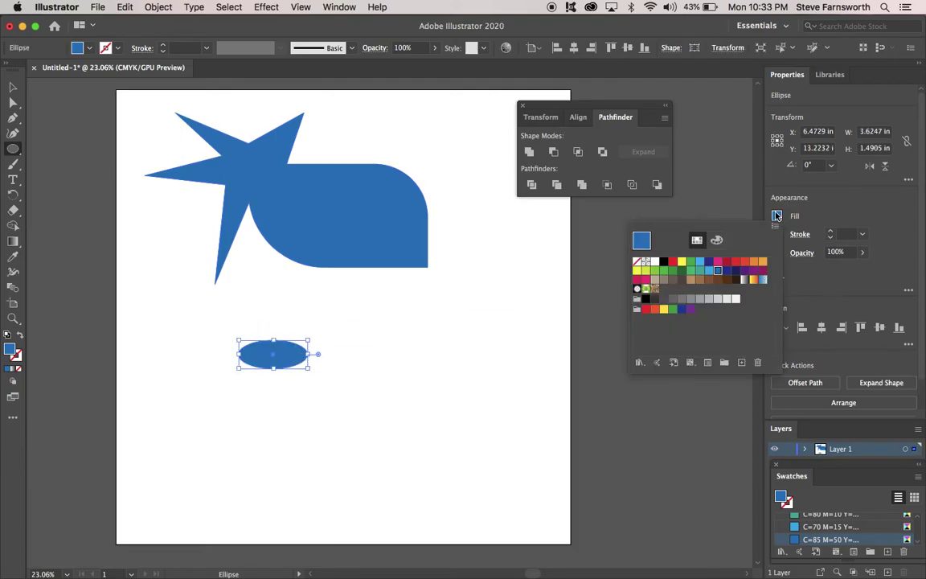
{"action": "left_click", "coordinate": [673, 262]}
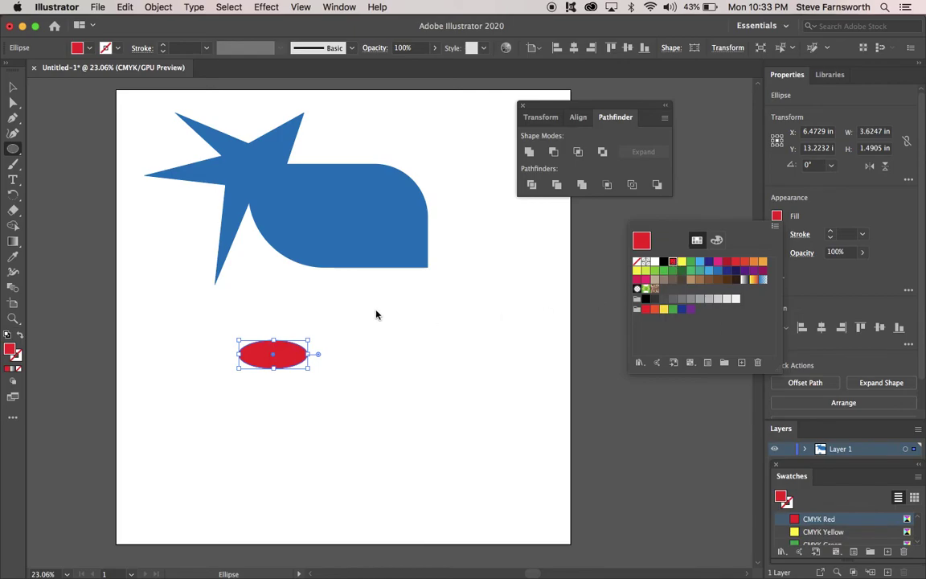
{"action": "left_click", "coordinate": [286, 359]}
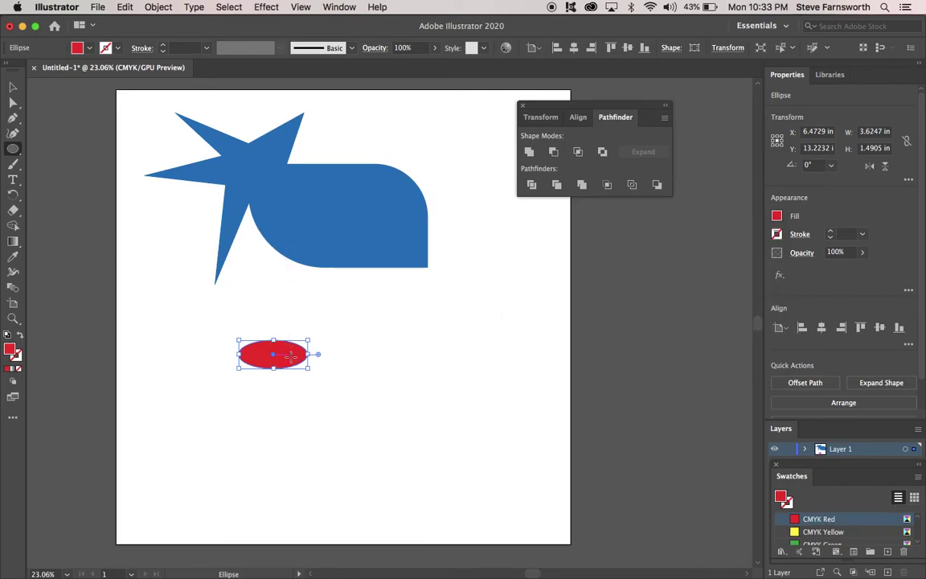
Step: Move the red oval onto the star and shrink it to about 1.49 × 1.03 in
{"action": "left_click", "coordinate": [12, 86]}
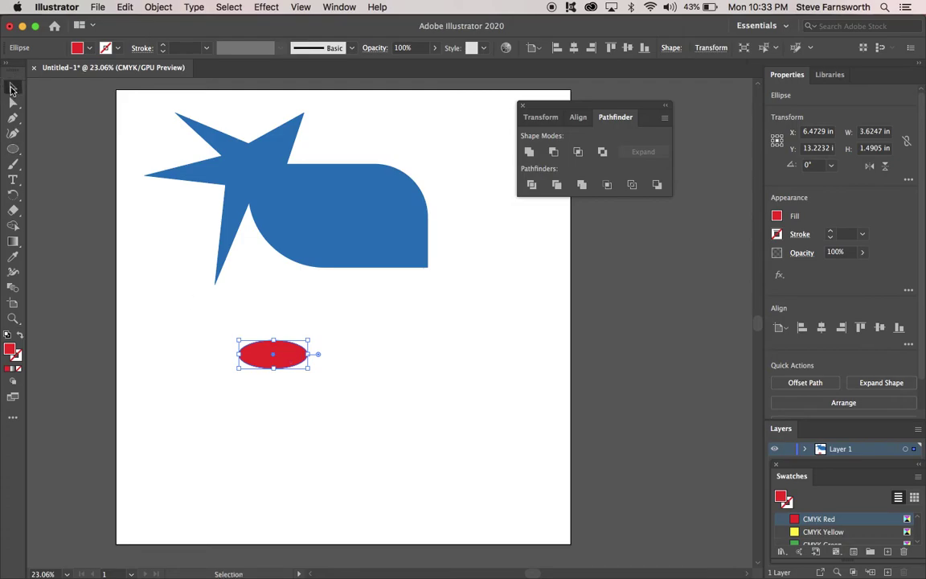
{"action": "left_click_drag", "start_coordinate": [271, 351], "coordinate": [255, 162]}
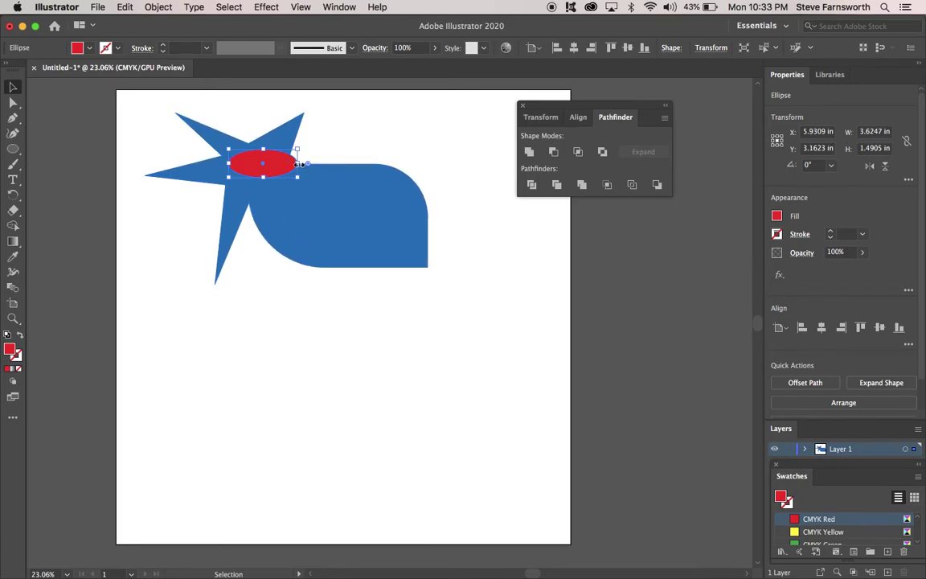
{"action": "left_click_drag", "start_coordinate": [297, 163], "coordinate": [249, 170]}
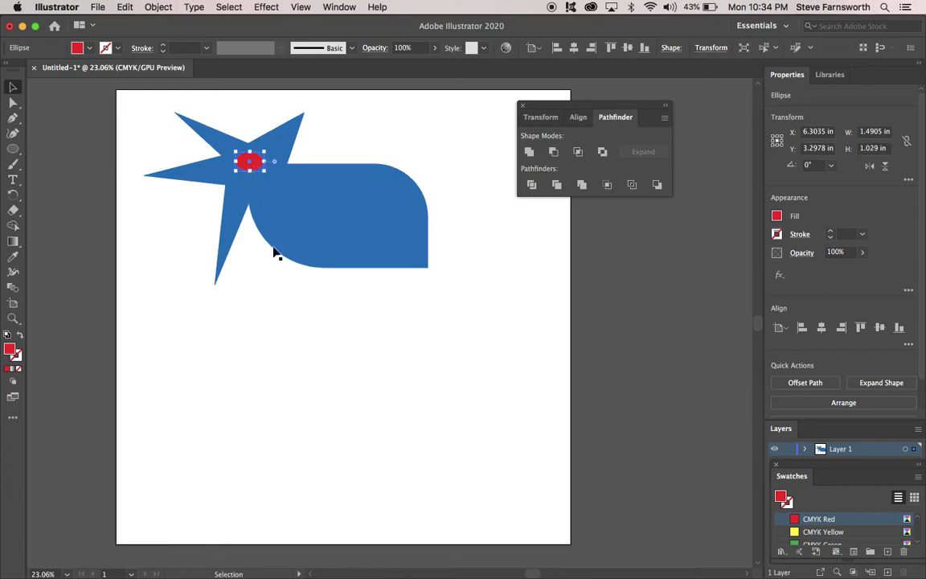
{"action": "left_click", "coordinate": [268, 282]}
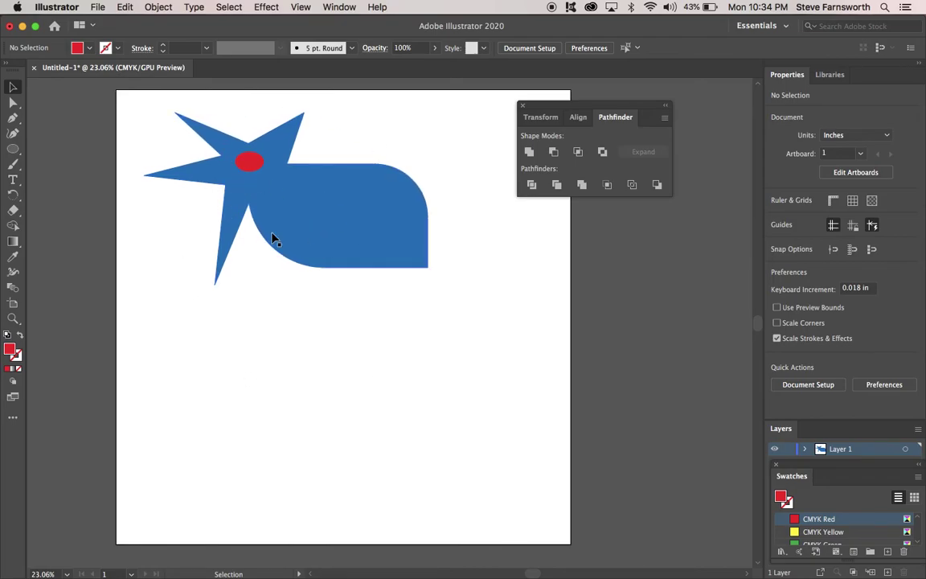
{"action": "scroll", "coordinate": [112, 87], "scroll_direction": "up", "scroll_amount": 1}
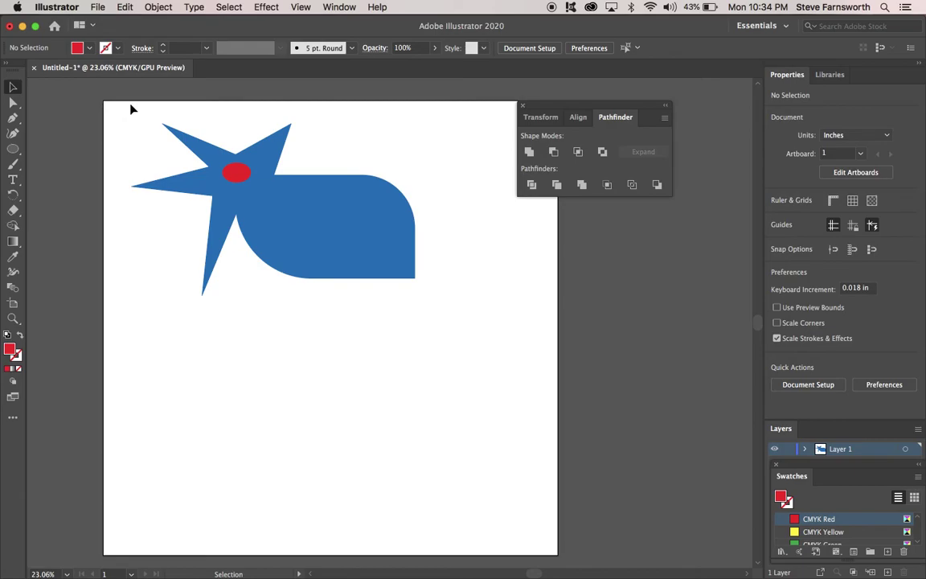
Step: Select the red oval and blue shape together and apply Minus Front to punch the eye hole
{"action": "left_click_drag", "start_coordinate": [118, 100], "coordinate": [476, 348]}
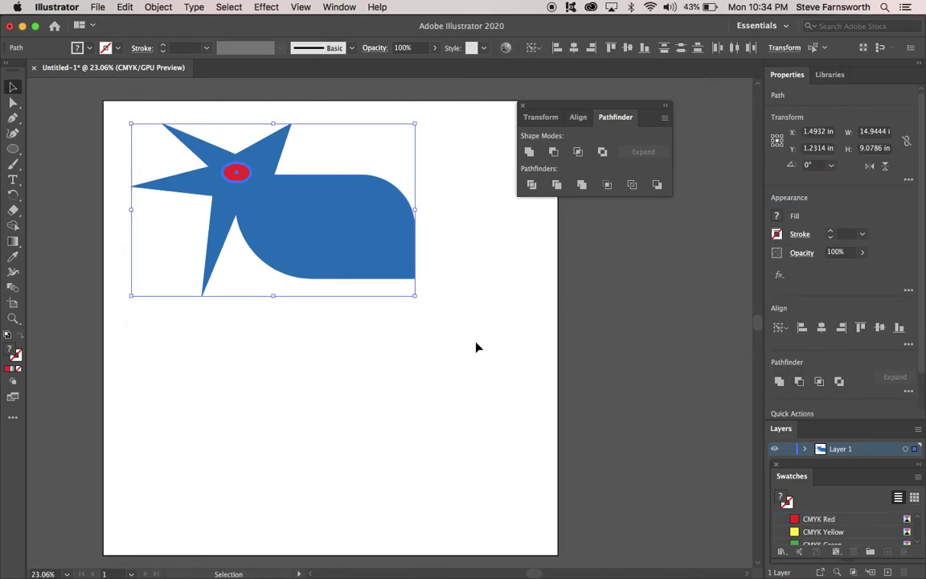
{"action": "left_click", "coordinate": [554, 154]}
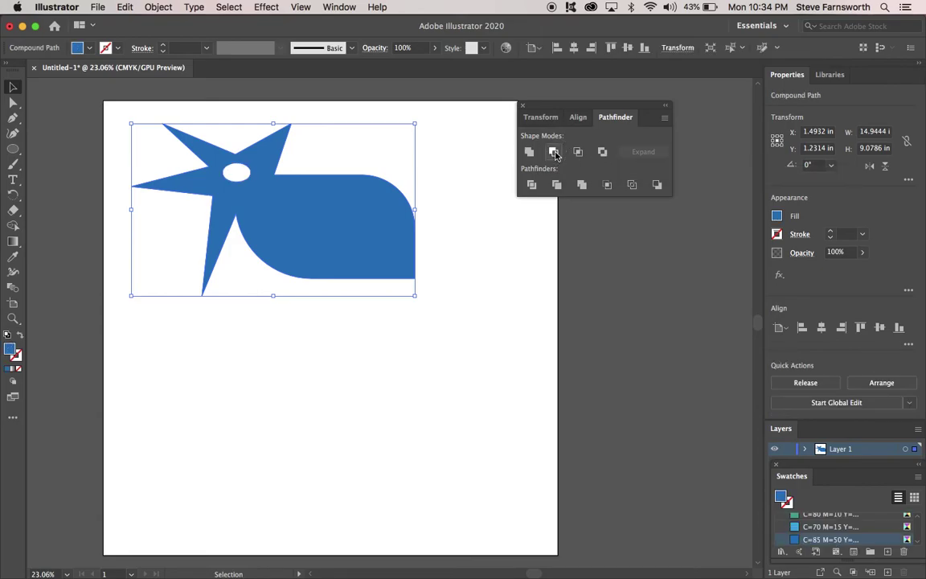
{"action": "left_click", "coordinate": [392, 349]}
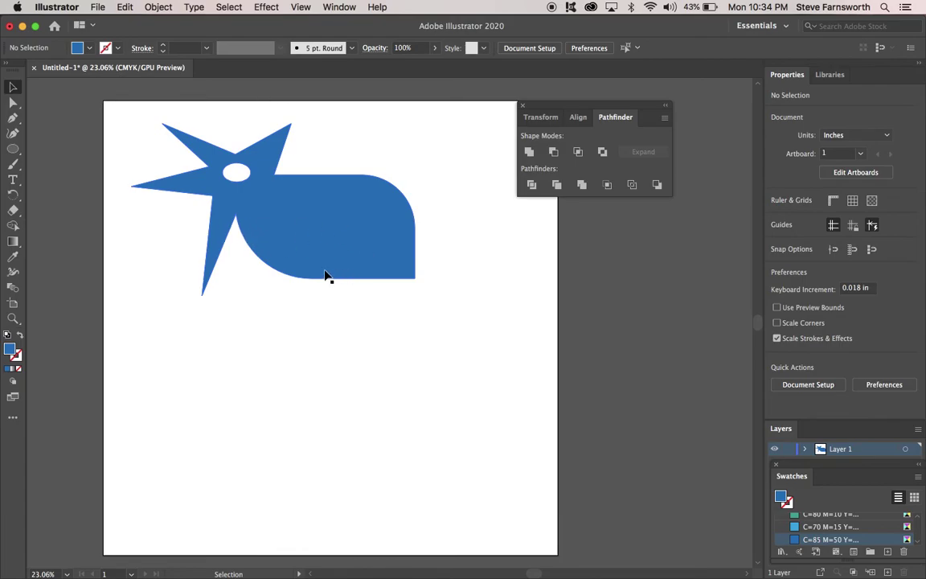
Step: With Direct Selection, pull the rounded top into a peak and sweep the right curve inward
{"action": "left_click", "coordinate": [314, 239]}
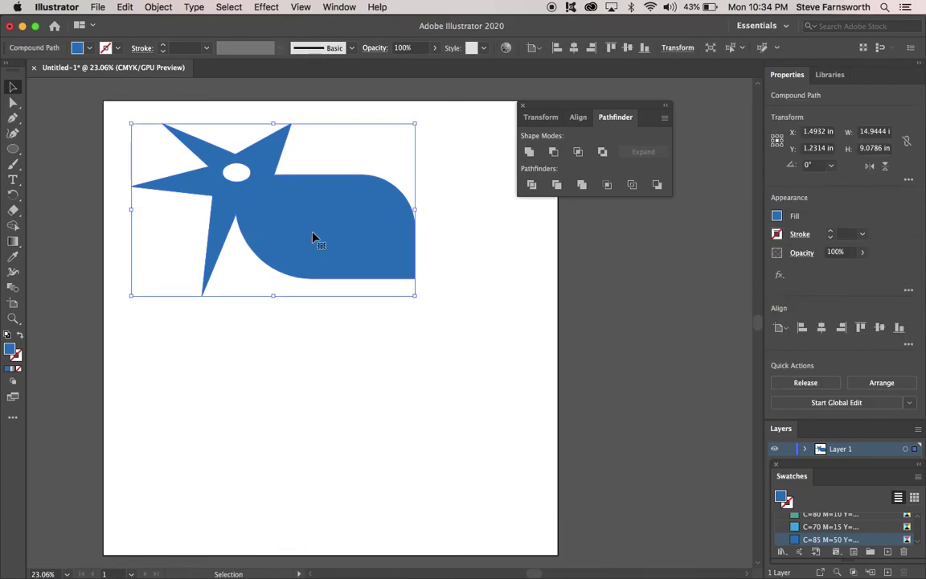
{"action": "left_click", "coordinate": [14, 103]}
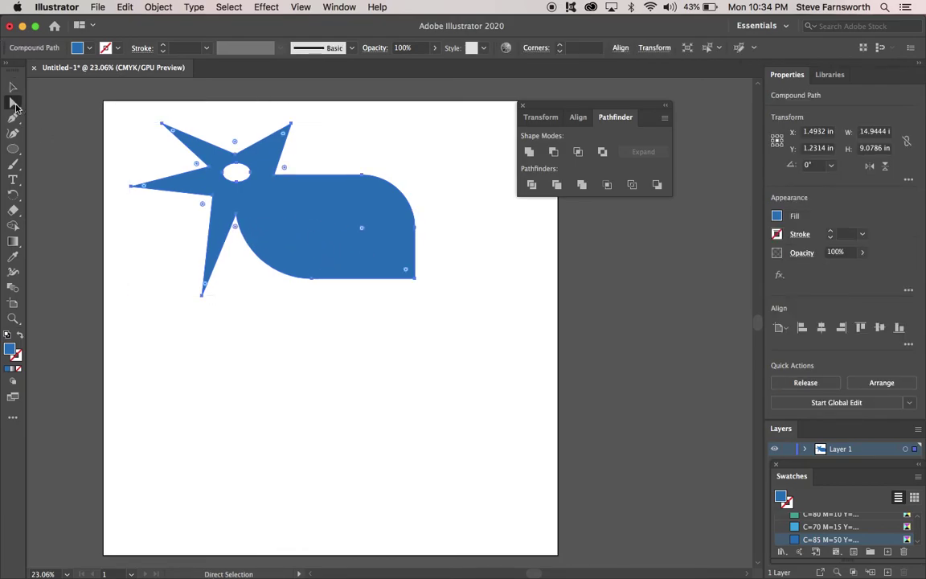
{"action": "left_click", "coordinate": [332, 227]}
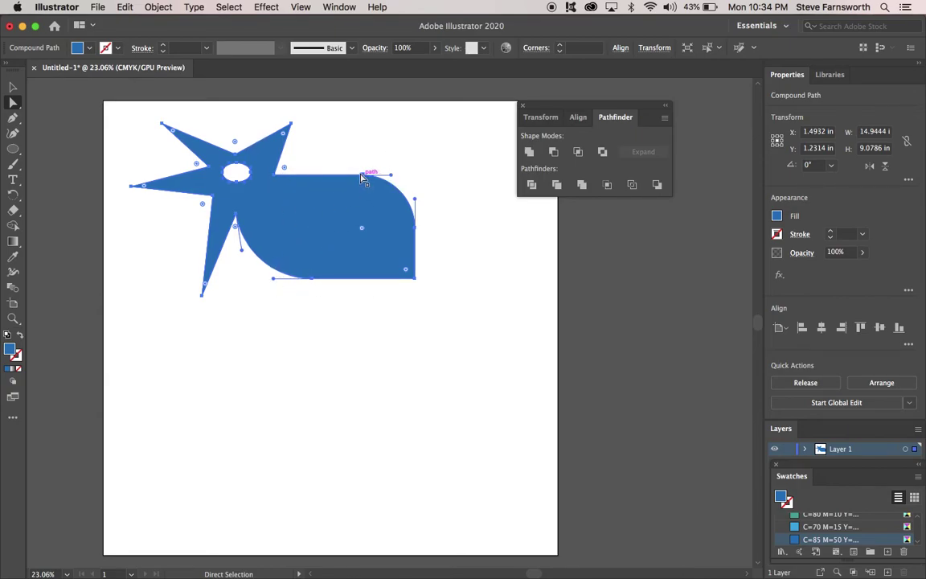
{"action": "left_click_drag", "start_coordinate": [364, 179], "coordinate": [367, 135]}
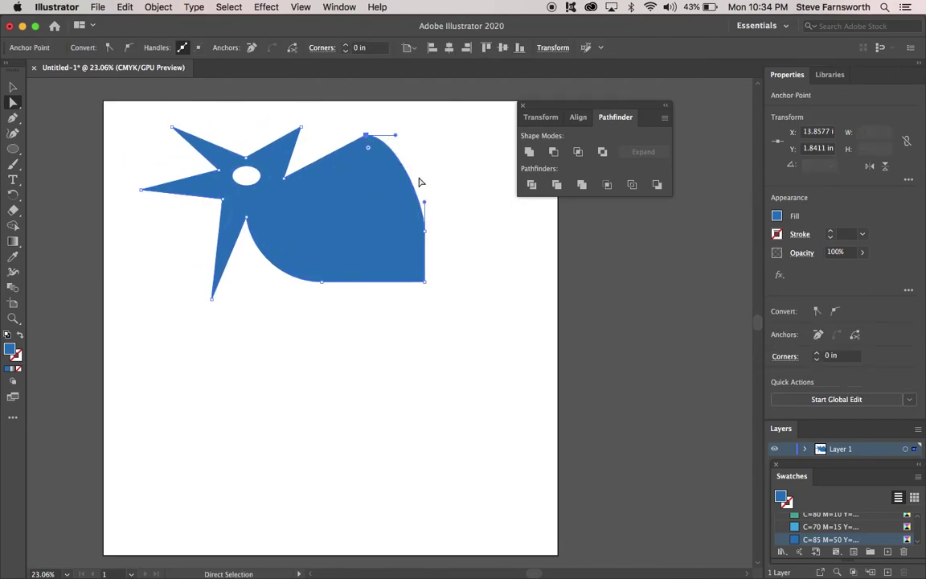
{"action": "left_click_drag", "start_coordinate": [408, 175], "coordinate": [372, 211]}
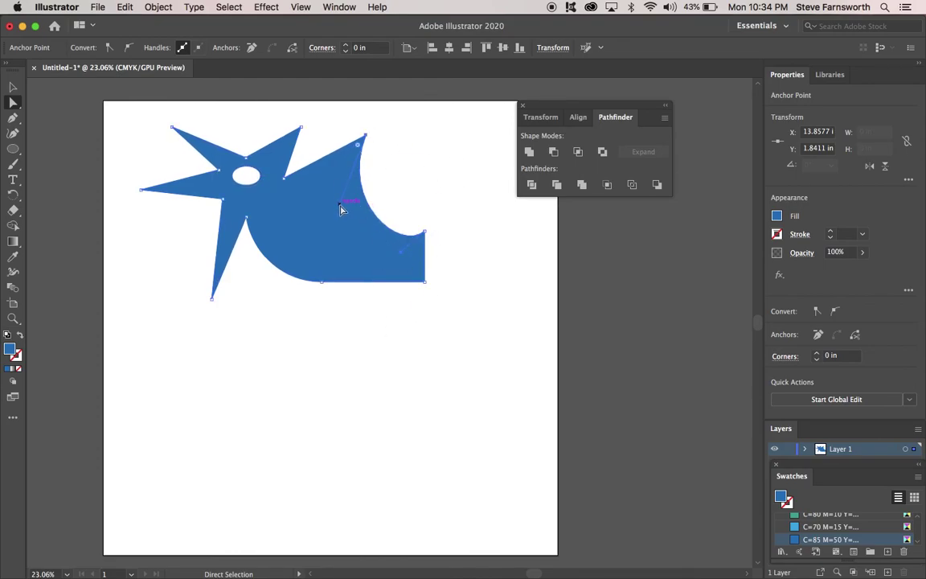
{"action": "left_click_drag", "start_coordinate": [340, 206], "coordinate": [406, 182]}
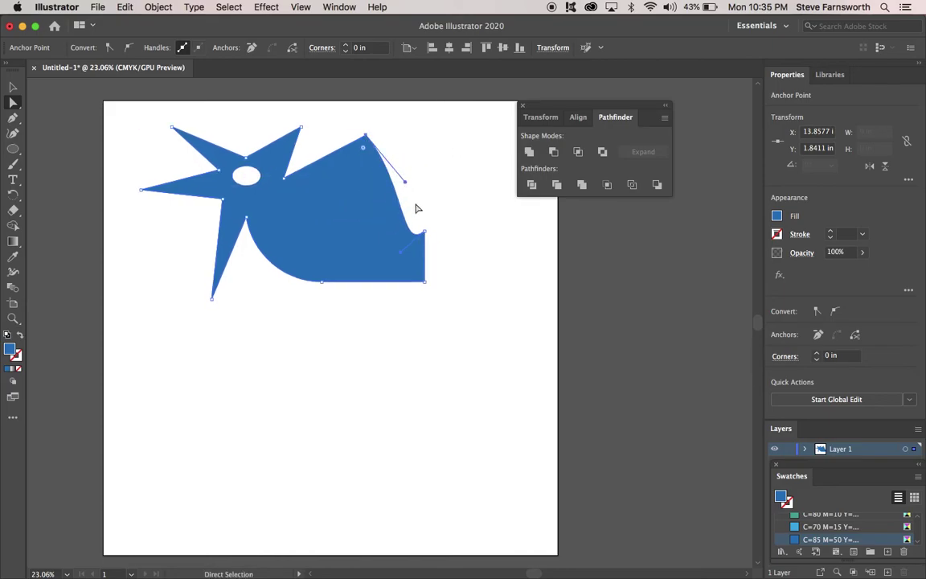
{"action": "left_click", "coordinate": [459, 297]}
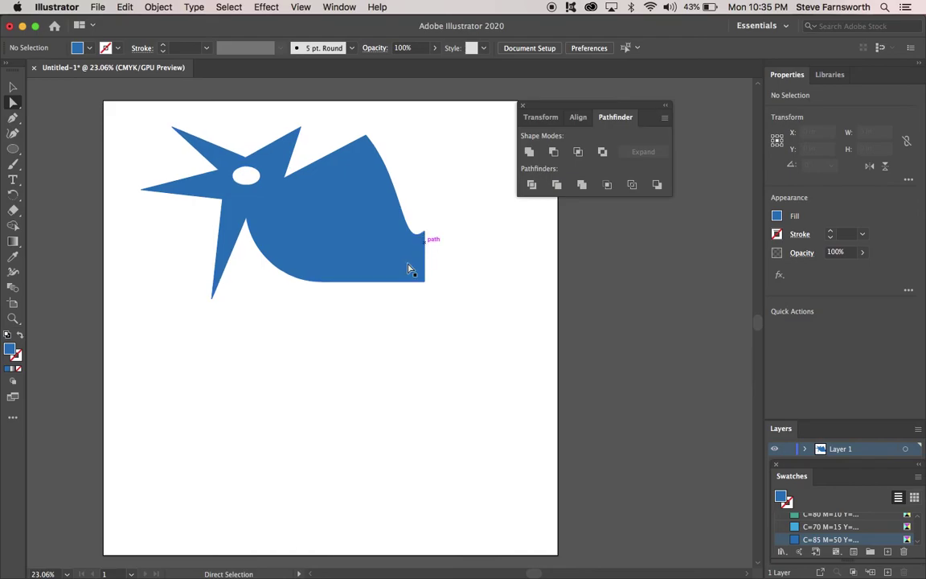
Step: Pull the bottom curve up into the body and drag the bottom-right corner into a long tail
{"action": "left_click", "coordinate": [325, 279]}
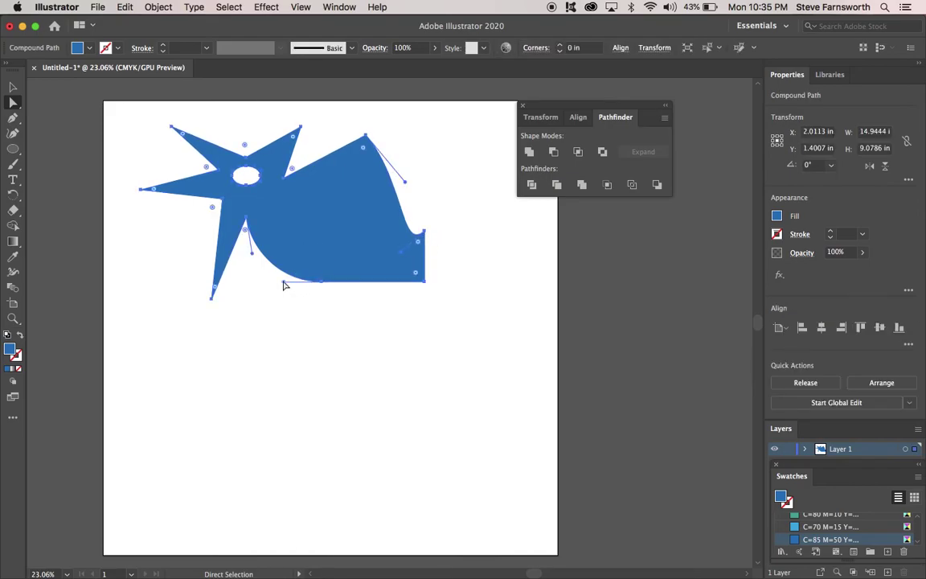
{"action": "left_click_drag", "start_coordinate": [283, 285], "coordinate": [326, 226]}
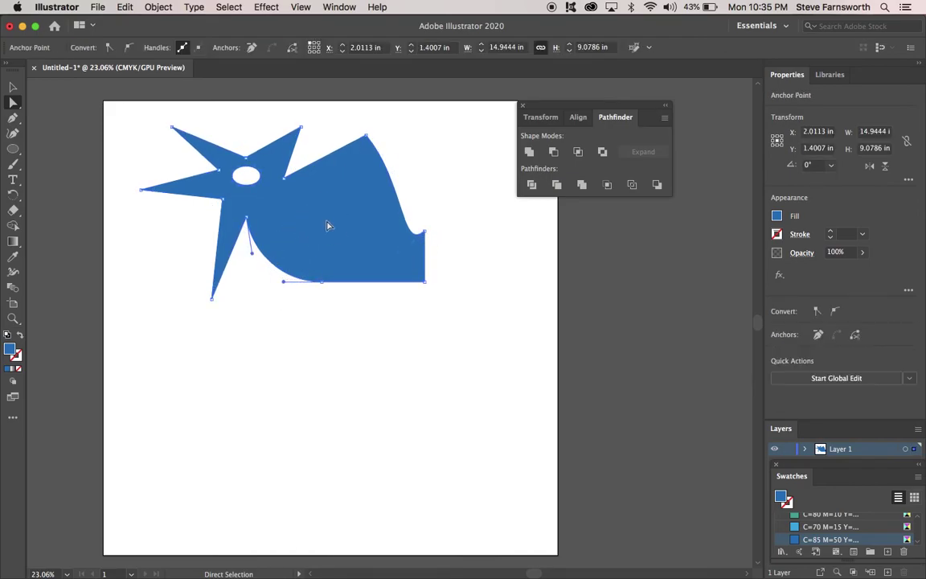
{"action": "left_click_drag", "start_coordinate": [281, 285], "coordinate": [337, 238]}
{"action": "left_click", "coordinate": [318, 335]}
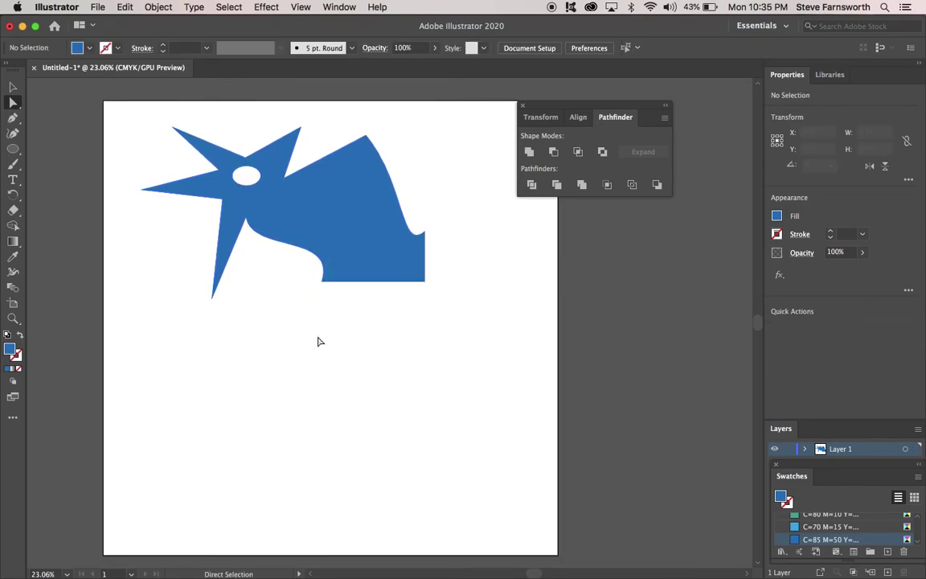
{"action": "left_click", "coordinate": [316, 213]}
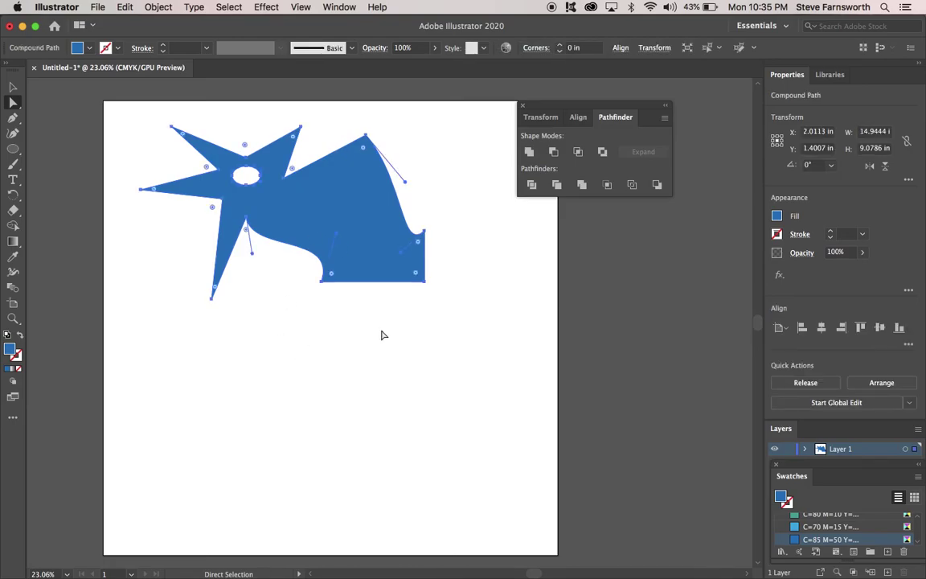
{"action": "left_click_drag", "start_coordinate": [425, 282], "coordinate": [490, 375]}
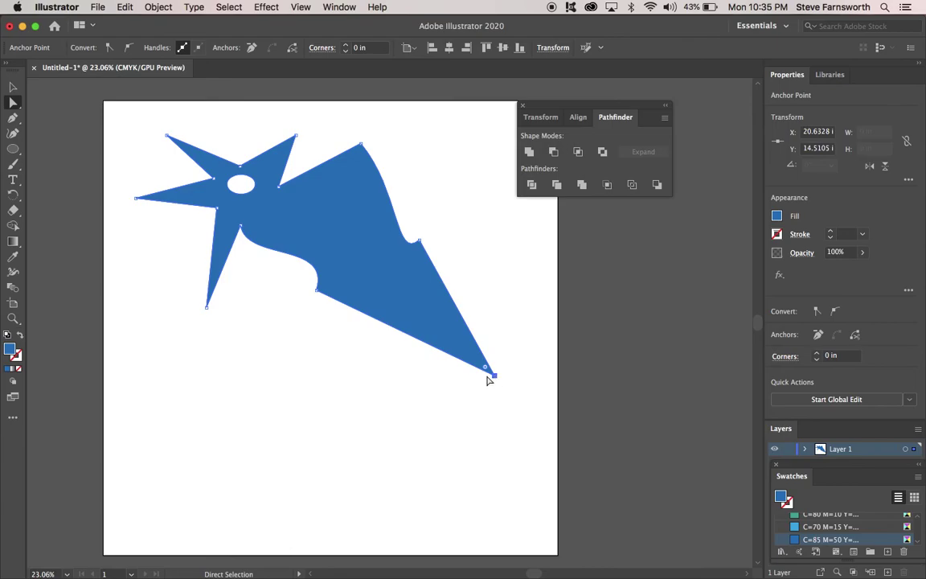
{"action": "left_click", "coordinate": [340, 370]}
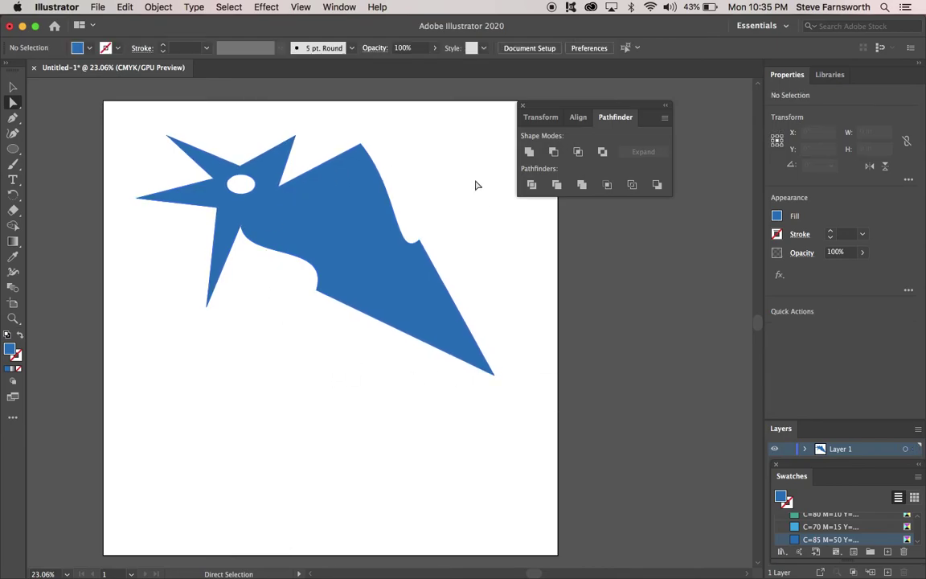
{"action": "left_click", "coordinate": [15, 150]}
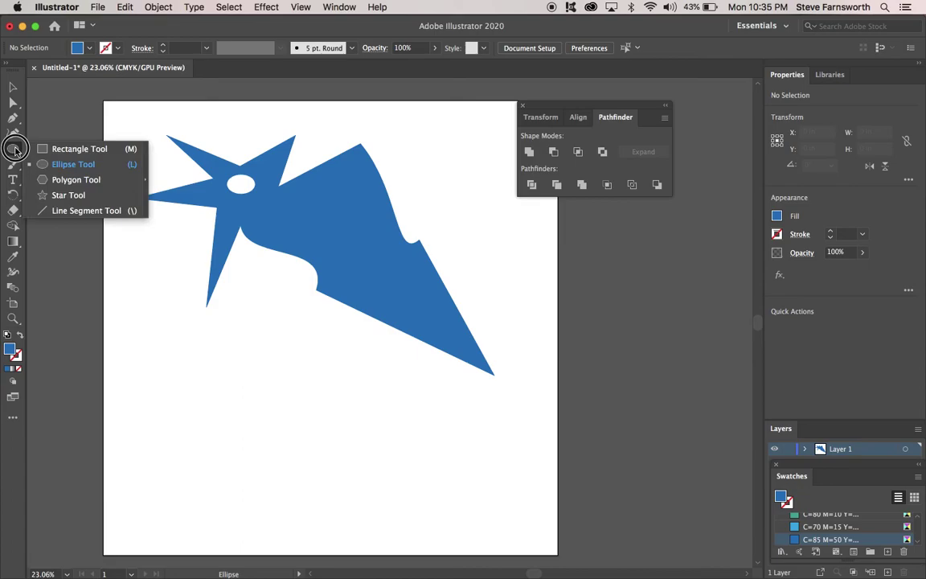
Step: Create a 10-sided polygon with the Polygon Tool
{"action": "left_click", "coordinate": [58, 180]}
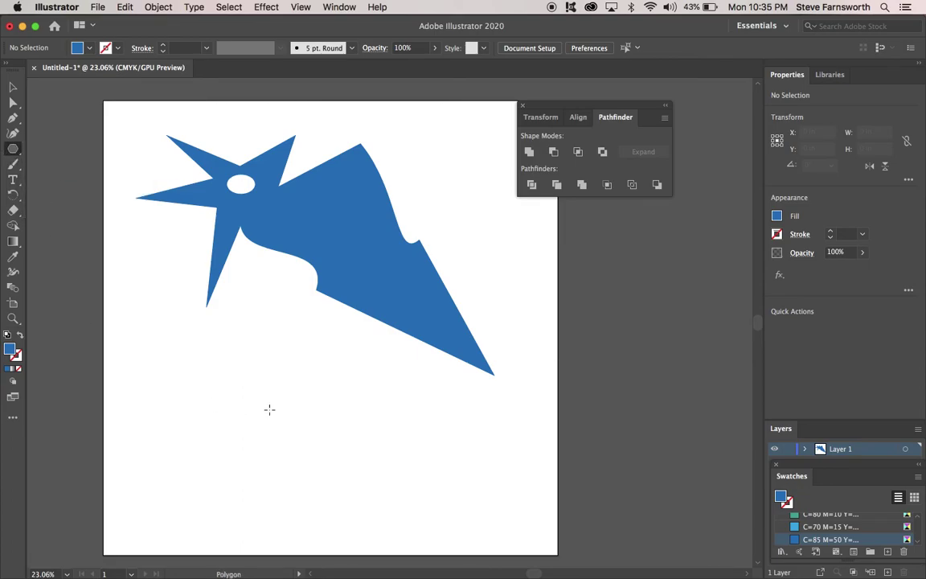
{"action": "scroll", "coordinate": [310, 388], "scroll_direction": "right", "scroll_amount": 3}
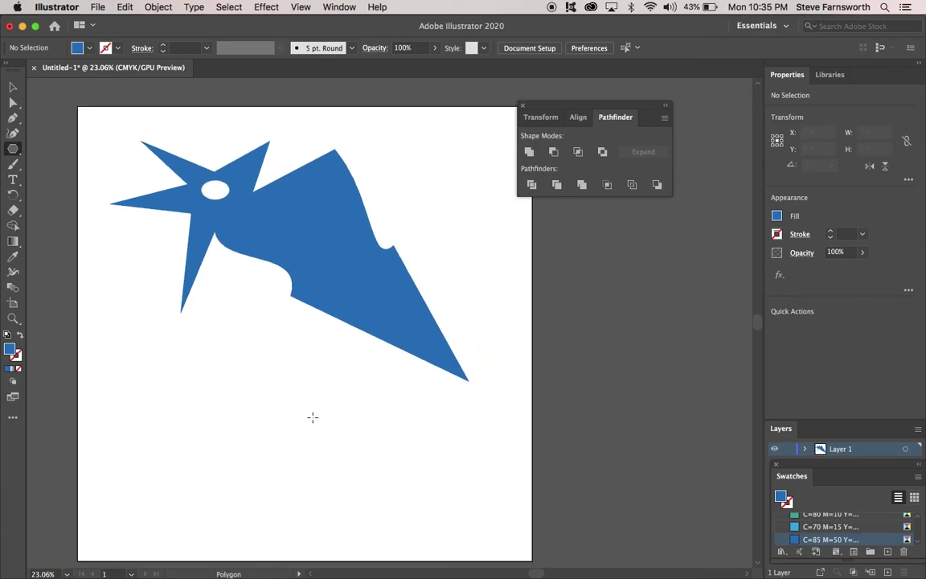
{"action": "left_click", "coordinate": [313, 417]}
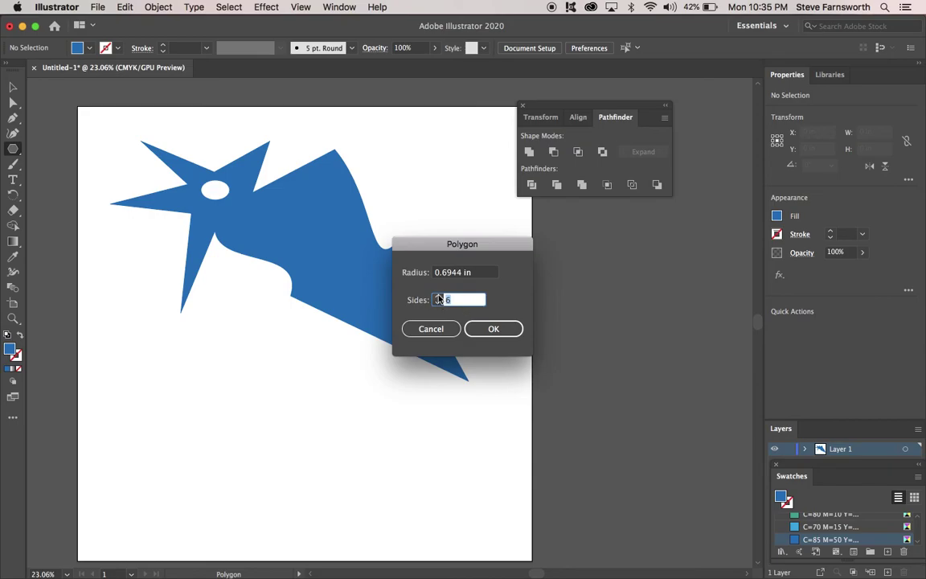
{"action": "type", "text": "10"}
{"action": "left_click", "coordinate": [494, 330]}
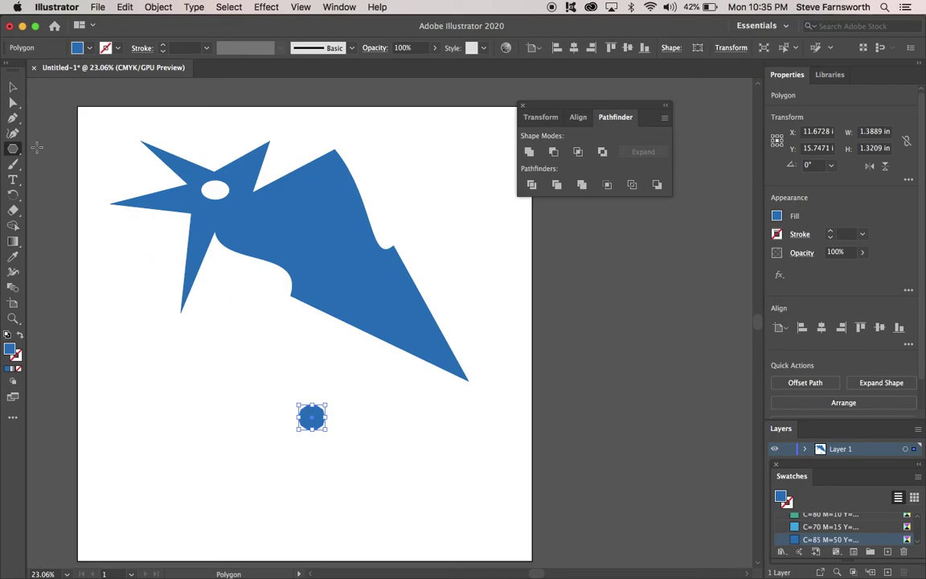
Step: Enlarge, widen and position the polygon to about 8.97 × 2.60 in over the creature's upper body
{"action": "left_click", "coordinate": [12, 88]}
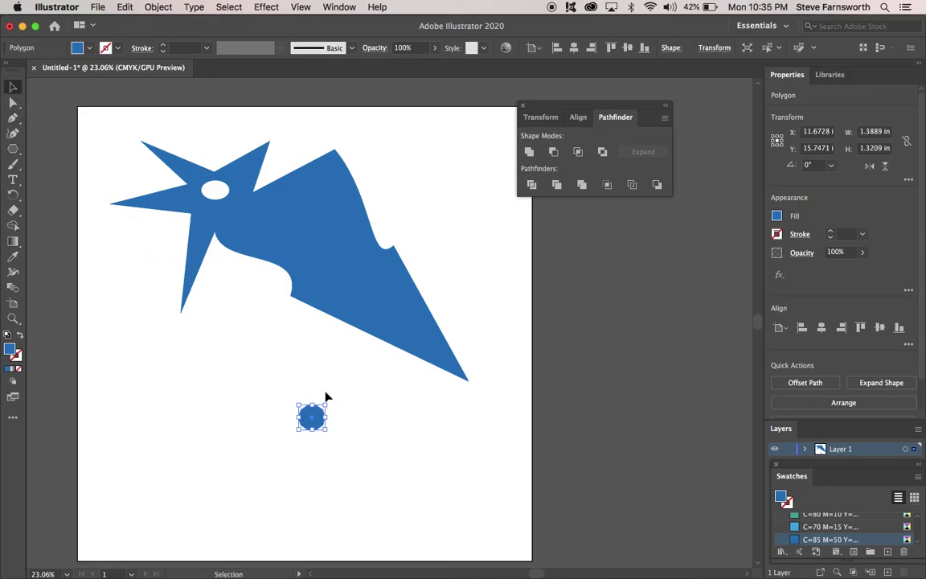
{"action": "left_click_drag", "start_coordinate": [327, 404], "coordinate": [358, 381]}
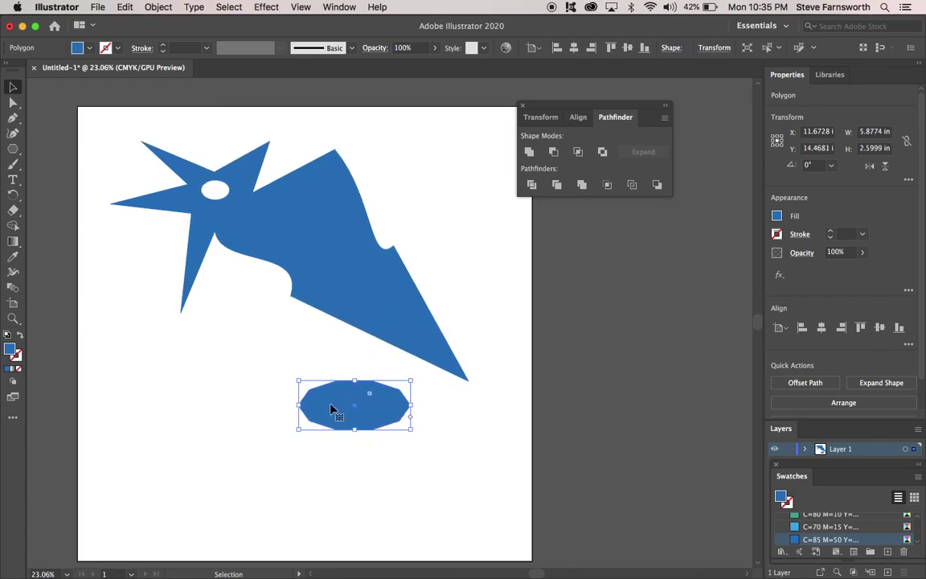
{"action": "left_click_drag", "start_coordinate": [331, 414], "coordinate": [339, 164]}
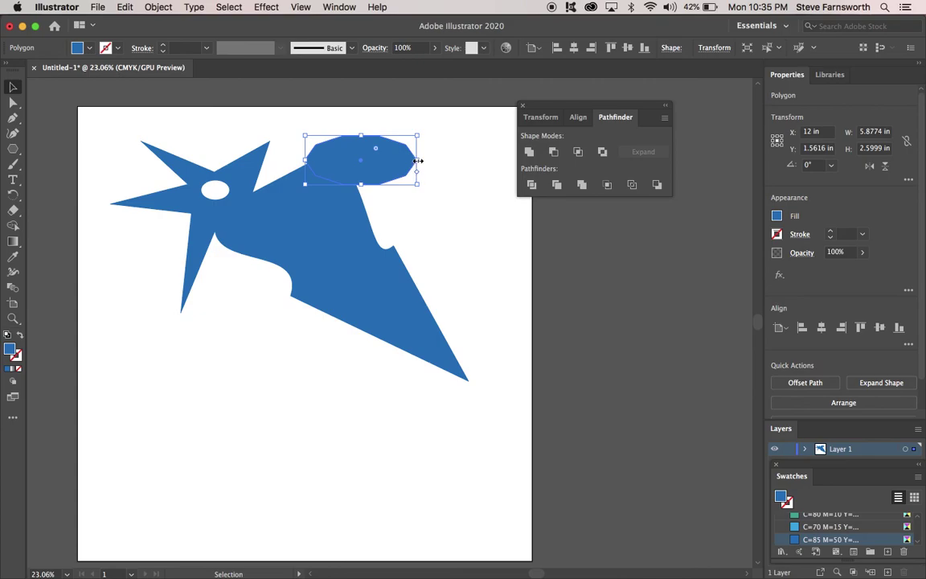
{"action": "left_click_drag", "start_coordinate": [417, 159], "coordinate": [476, 157]}
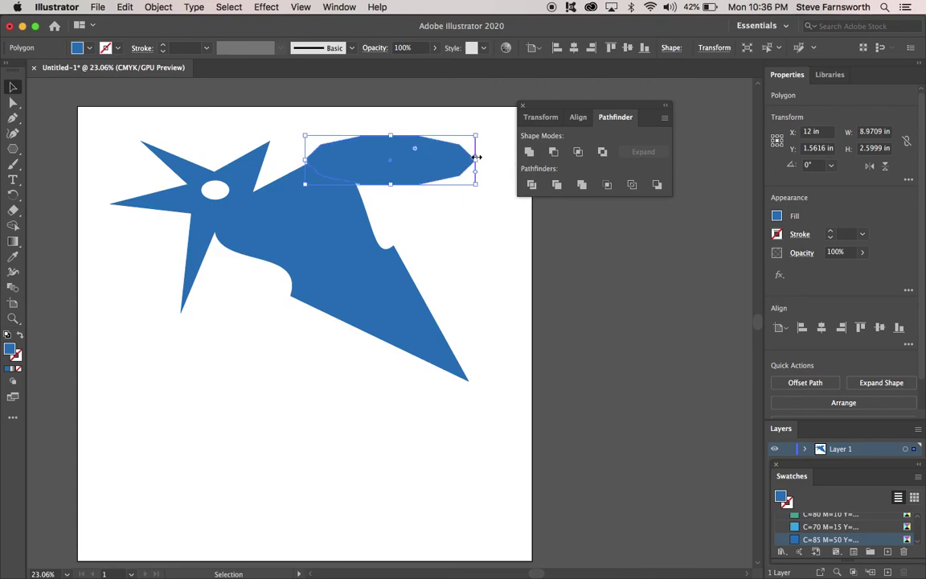
{"action": "left_click_drag", "start_coordinate": [390, 183], "coordinate": [389, 207]}
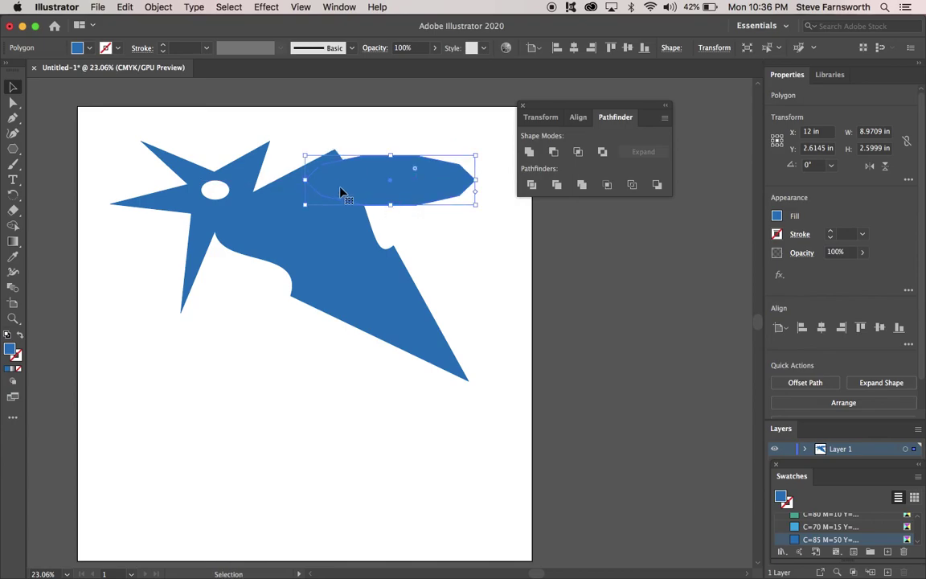
{"action": "left_click_drag", "start_coordinate": [343, 175], "coordinate": [318, 198]}
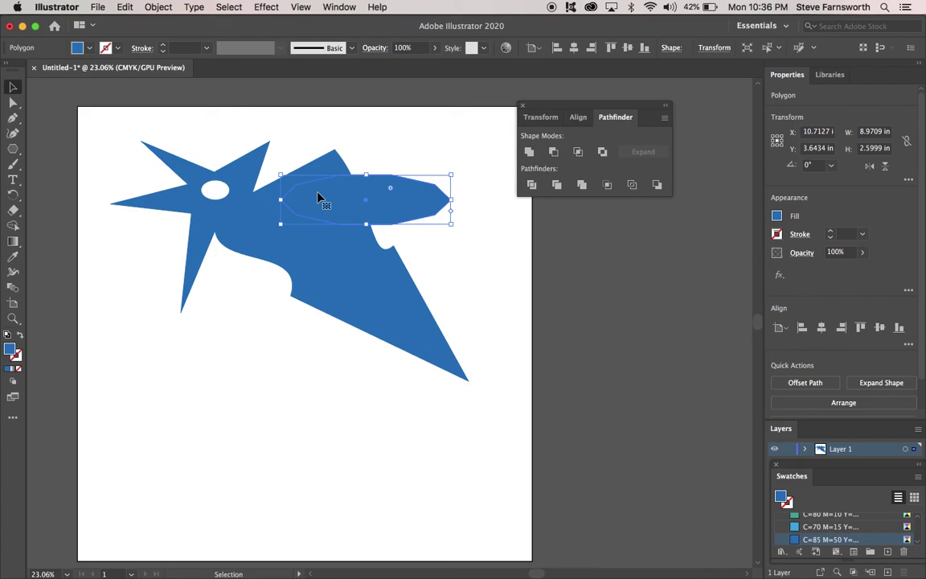
Step: Select the creature and polygon together and apply Minus Front to carve a notch from the top
{"action": "left_click", "coordinate": [86, 106]}
{"action": "left_click_drag", "start_coordinate": [86, 107], "coordinate": [482, 432]}
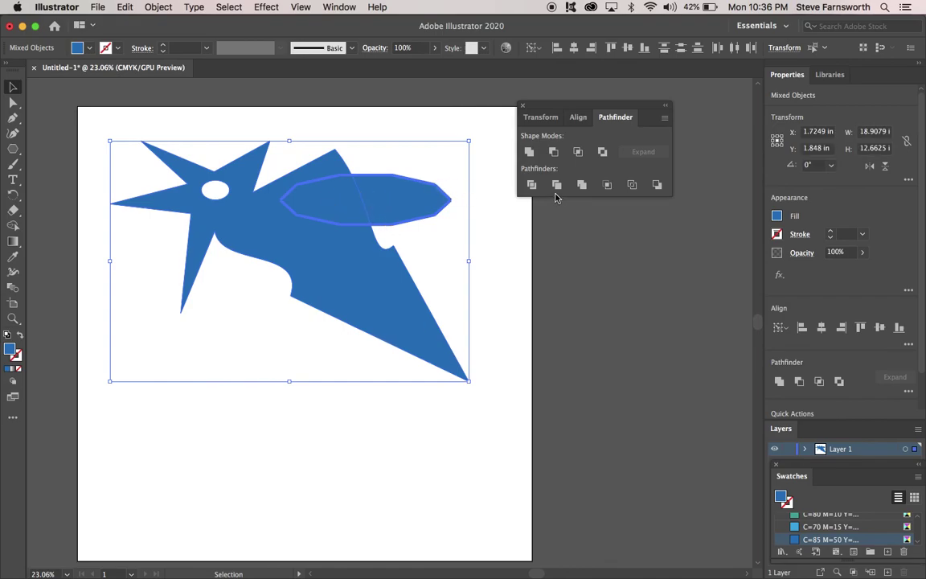
{"action": "left_click", "coordinate": [553, 151]}
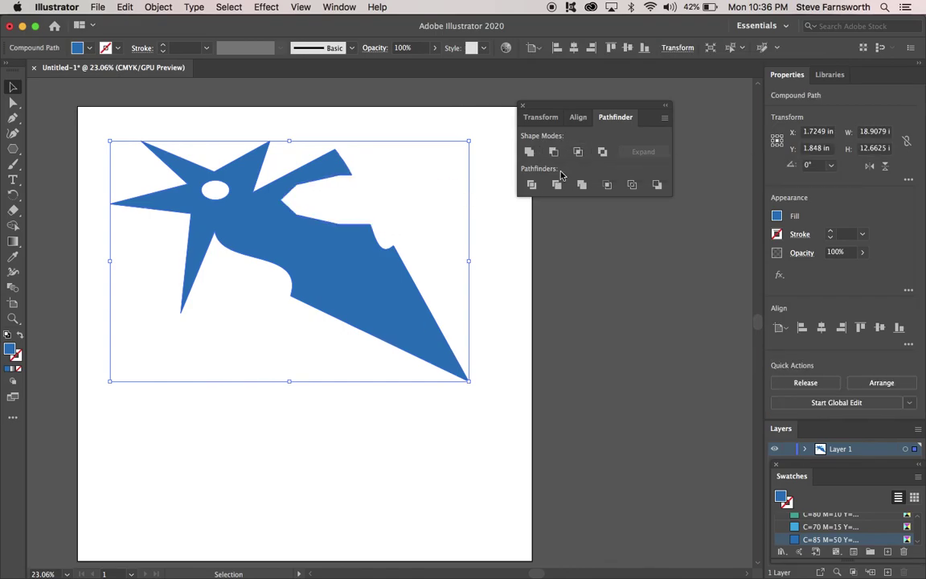
{"action": "left_click", "coordinate": [278, 418]}
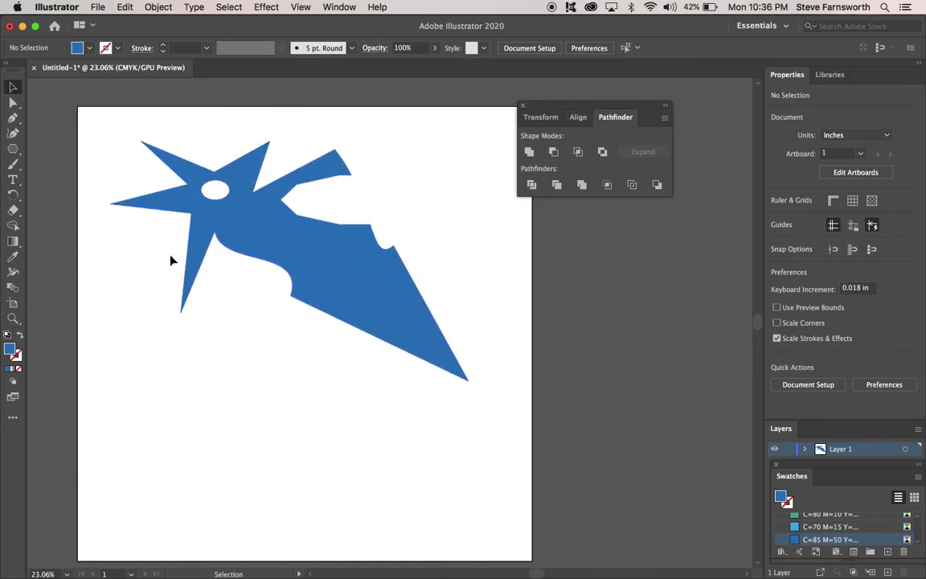
Step: Save the artwork to cloud documents under the name 'Star Chicken'
{"action": "left_click", "coordinate": [98, 8]}
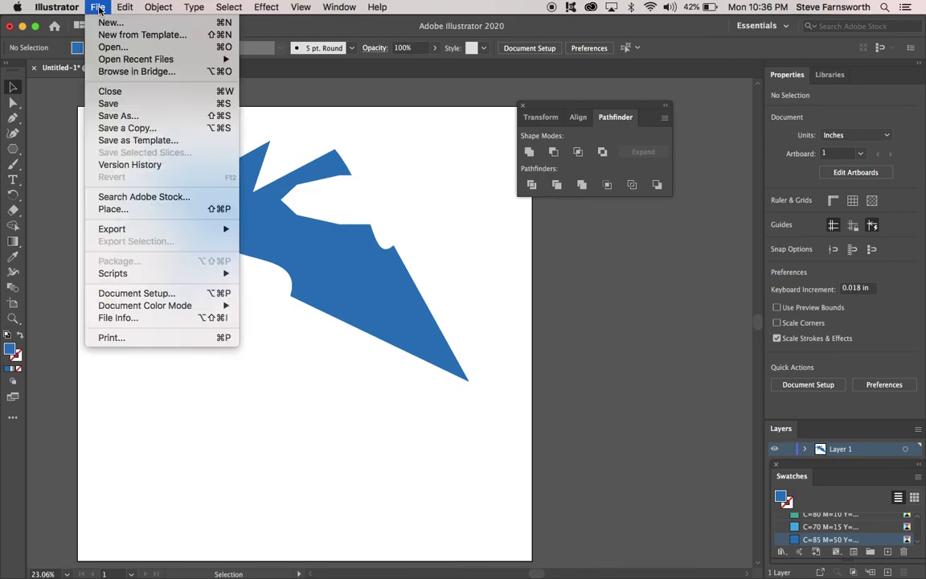
{"action": "left_click", "coordinate": [132, 104]}
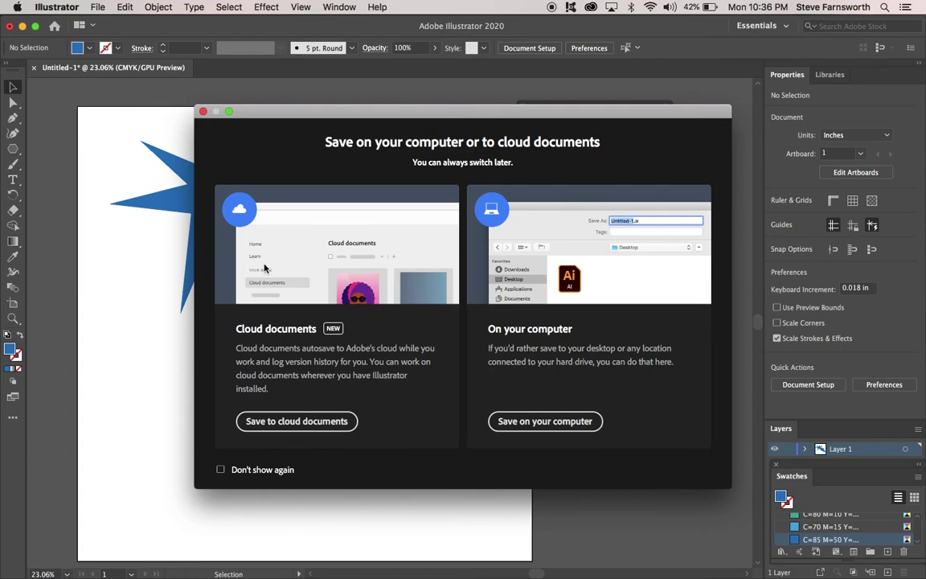
{"action": "left_click", "coordinate": [275, 424]}
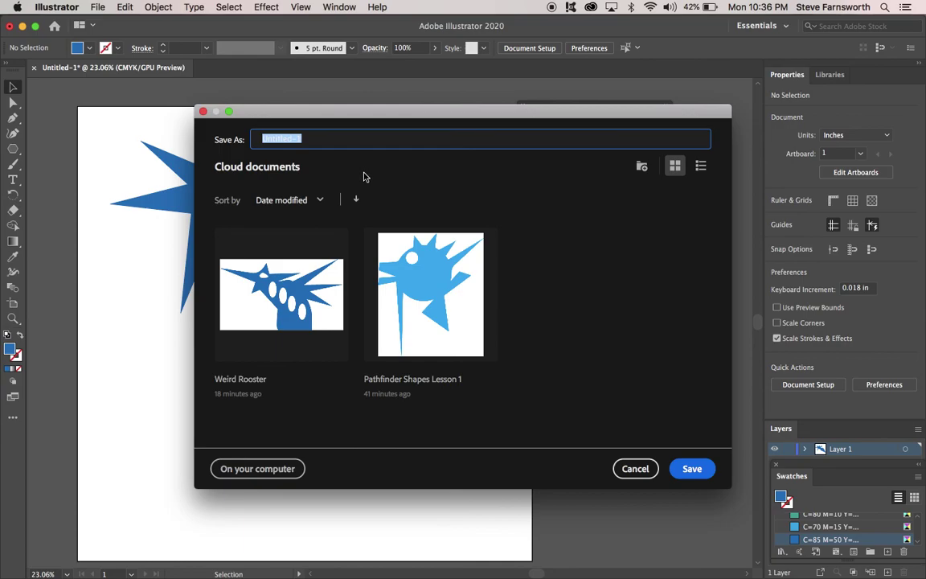
{"action": "left_click_drag", "start_coordinate": [367, 119], "coordinate": [384, 91]}
{"action": "type", "text": "Start"}
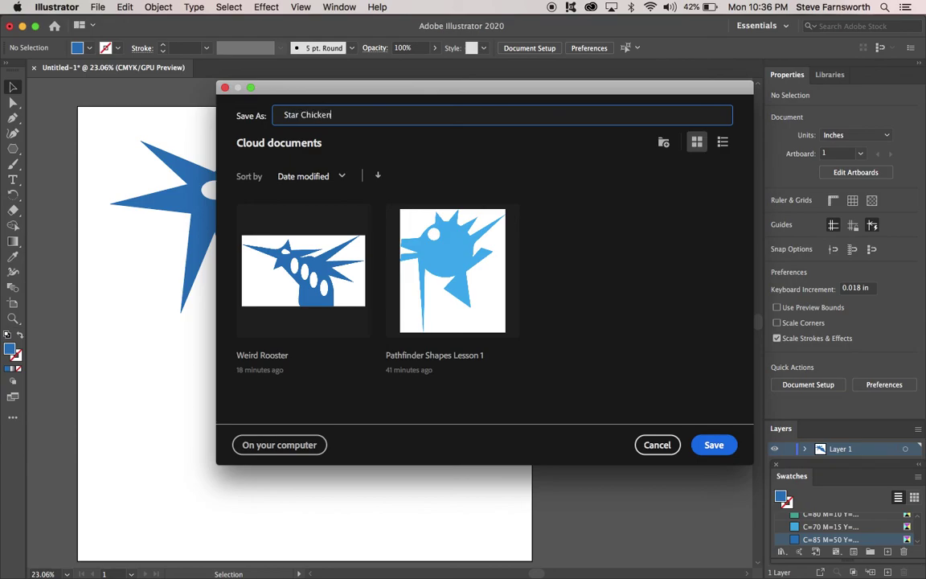
{"action": "left_click", "coordinate": [713, 447]}
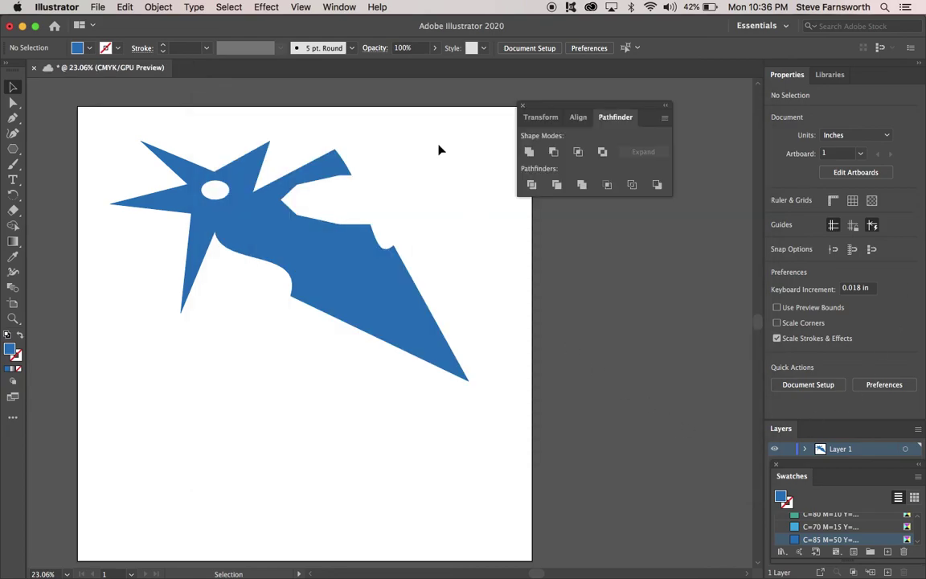
Step: Scale the blue Star Chicken down to about 4.54 × 3.28 in at the artboard's top-left corner
{"action": "left_click", "coordinate": [97, 8]}
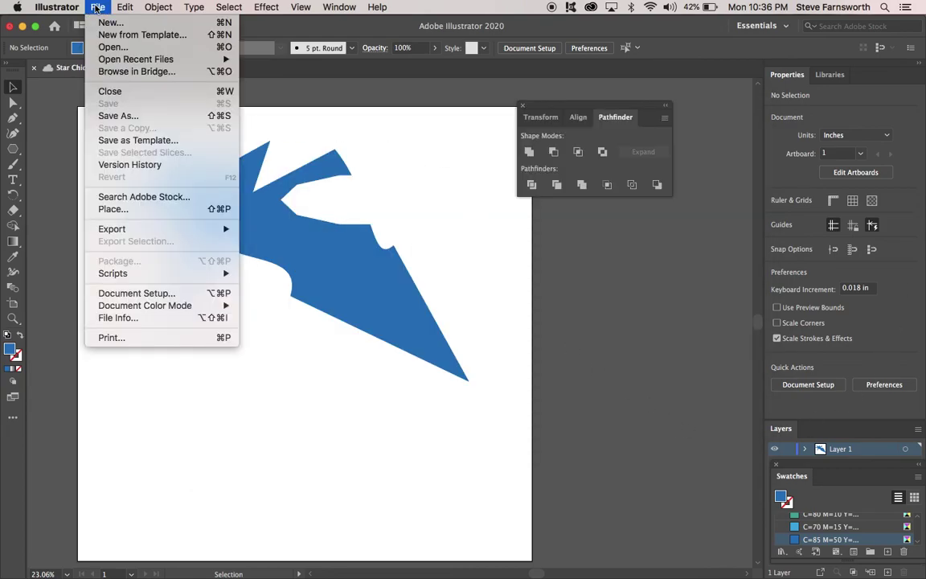
{"action": "left_click", "coordinate": [378, 153]}
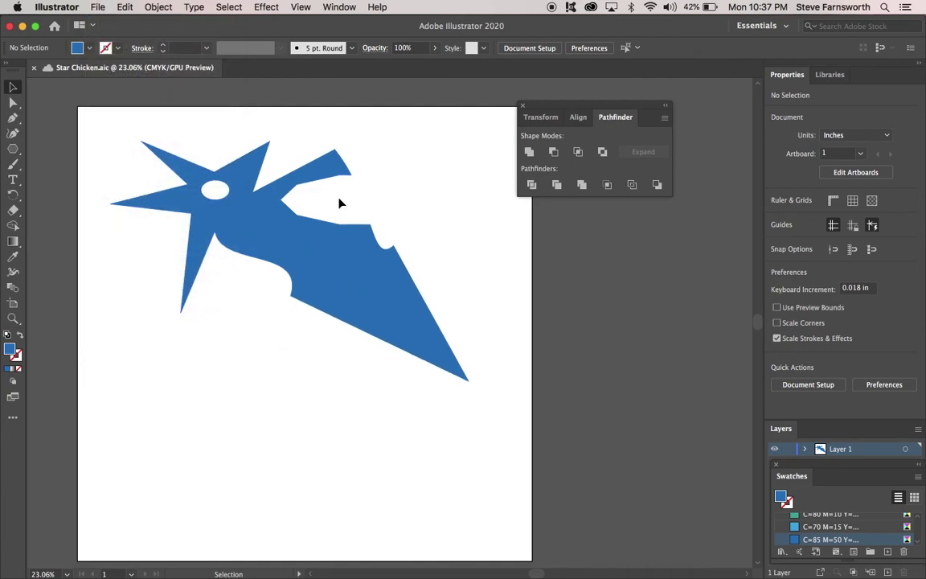
{"action": "left_click", "coordinate": [310, 258]}
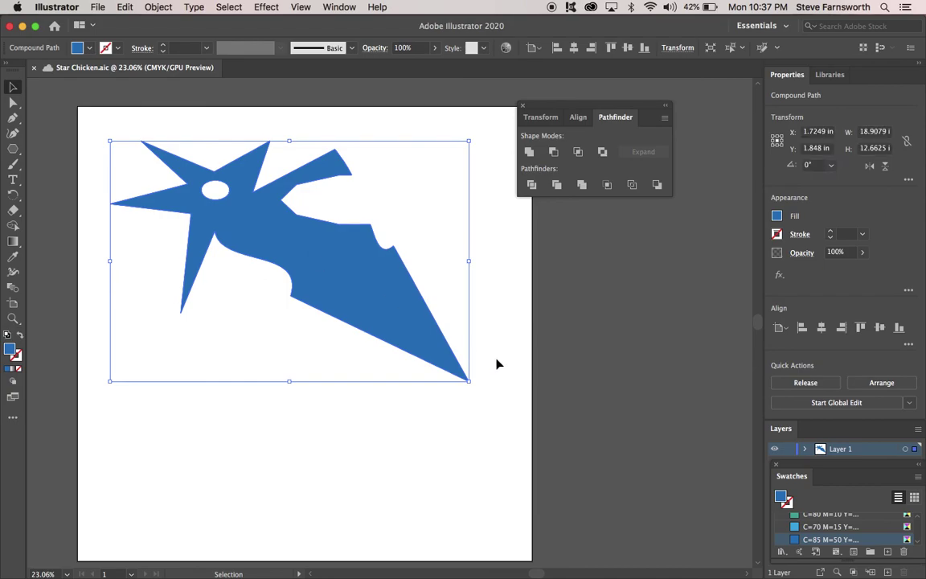
{"action": "left_click_drag", "start_coordinate": [468, 381], "coordinate": [198, 203]}
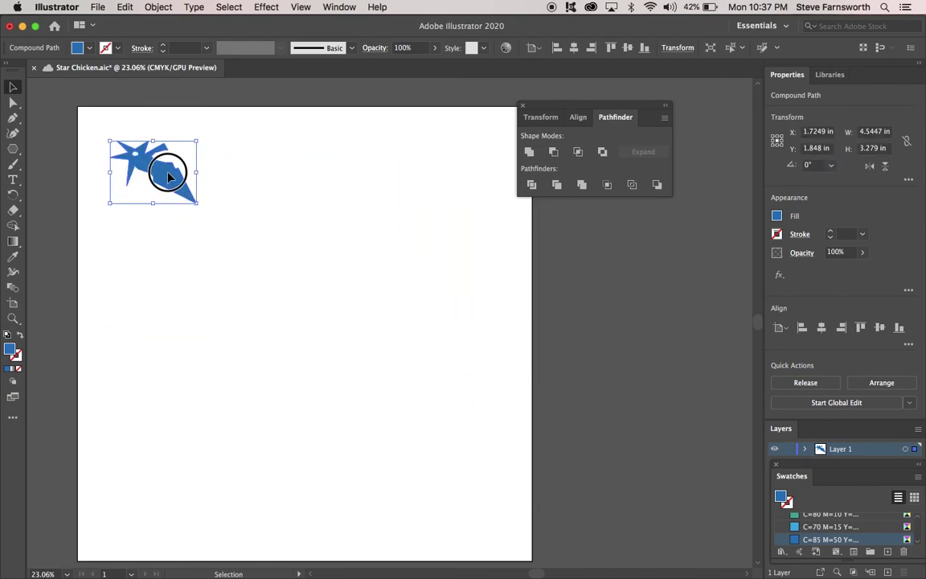
{"action": "left_click", "coordinate": [349, 177]}
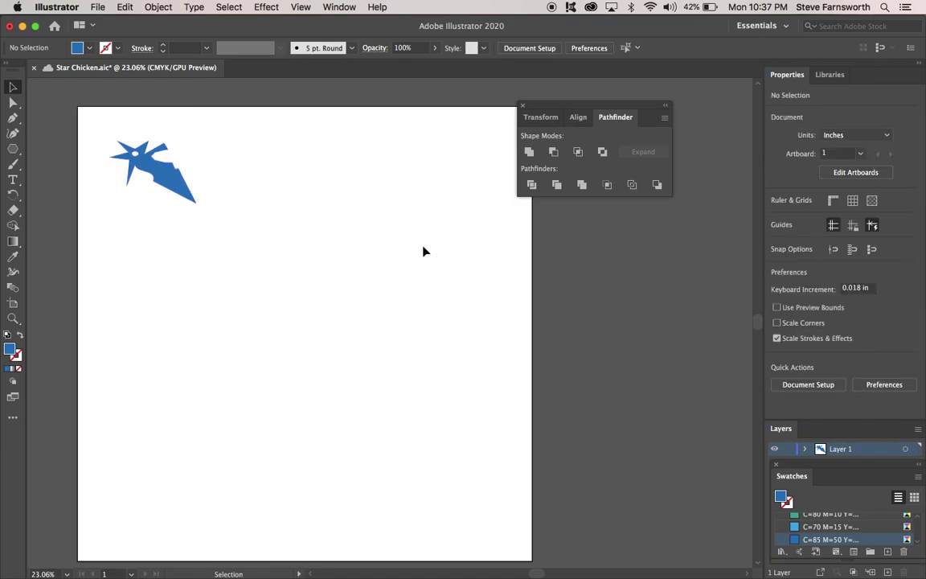